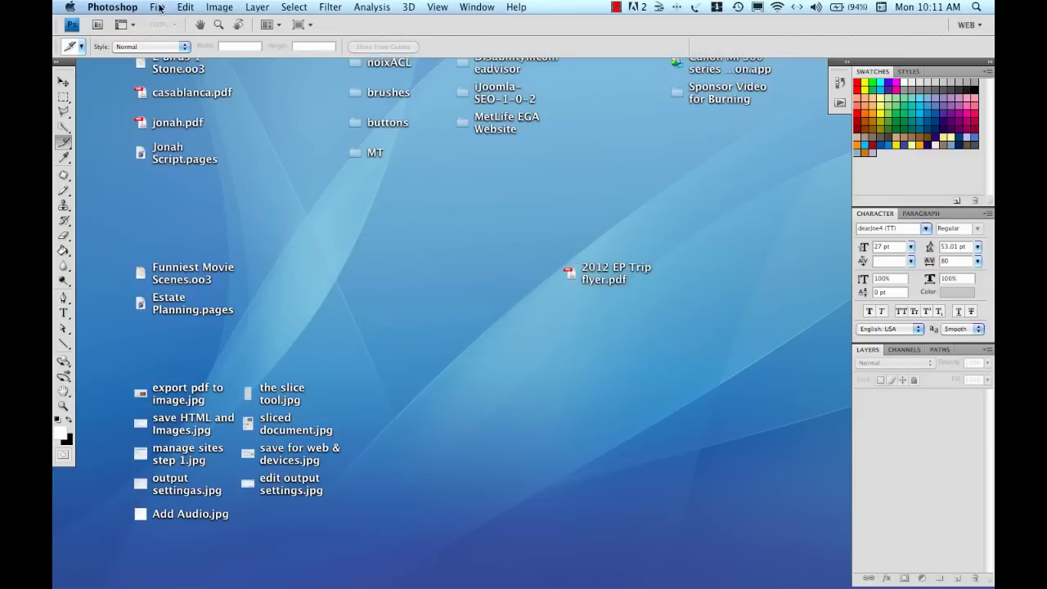
Step: Open 2012 EP Trip flyer_Page_1.jpg from the 2012 Sales Conference folder
left_click(158, 7)
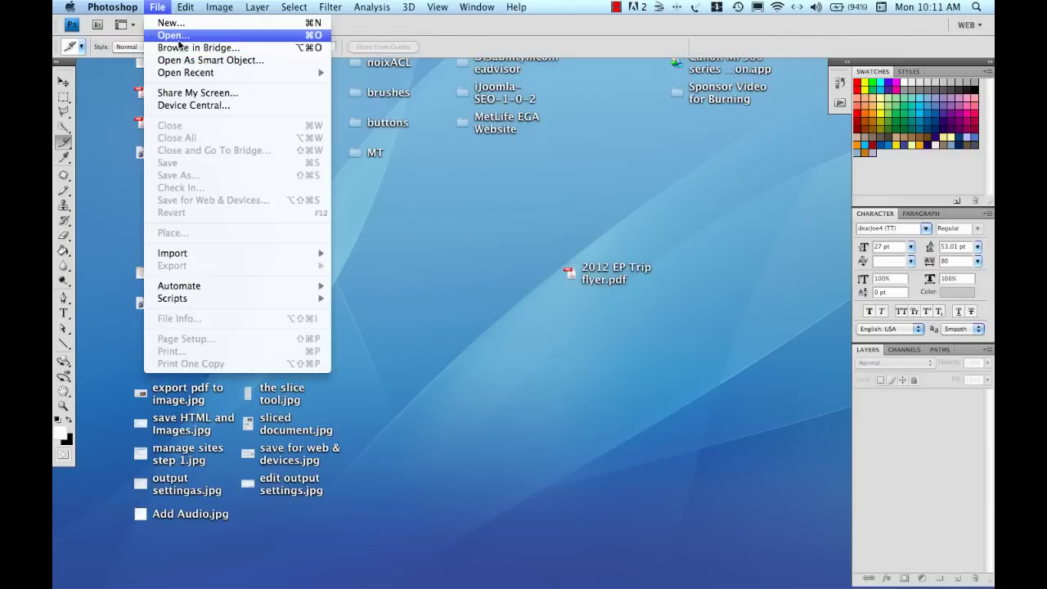
left_click(180, 36)
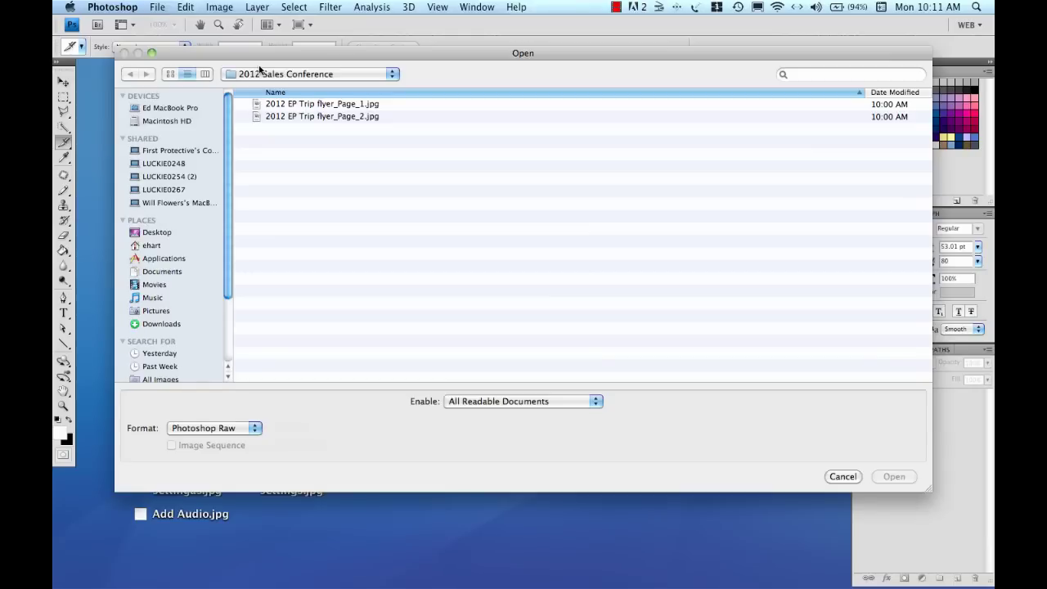
left_click(316, 82)
left_click(305, 75)
left_click(311, 105)
left_click(890, 476)
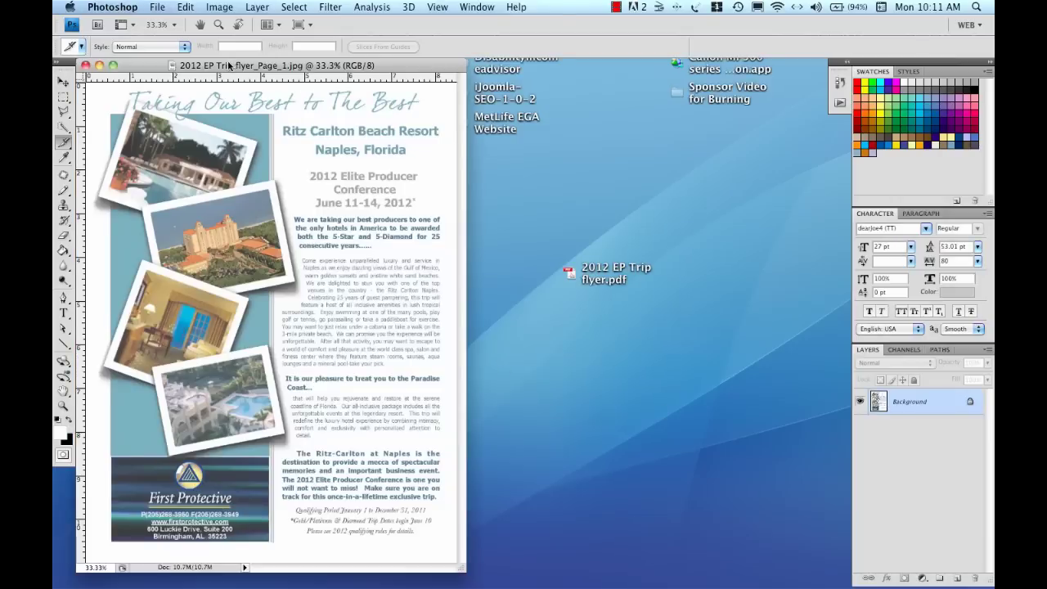
Step: Move the flyer window to the right and pick the Slice Select tool from the crop flyout
left_click_drag(229, 65, 444, 65)
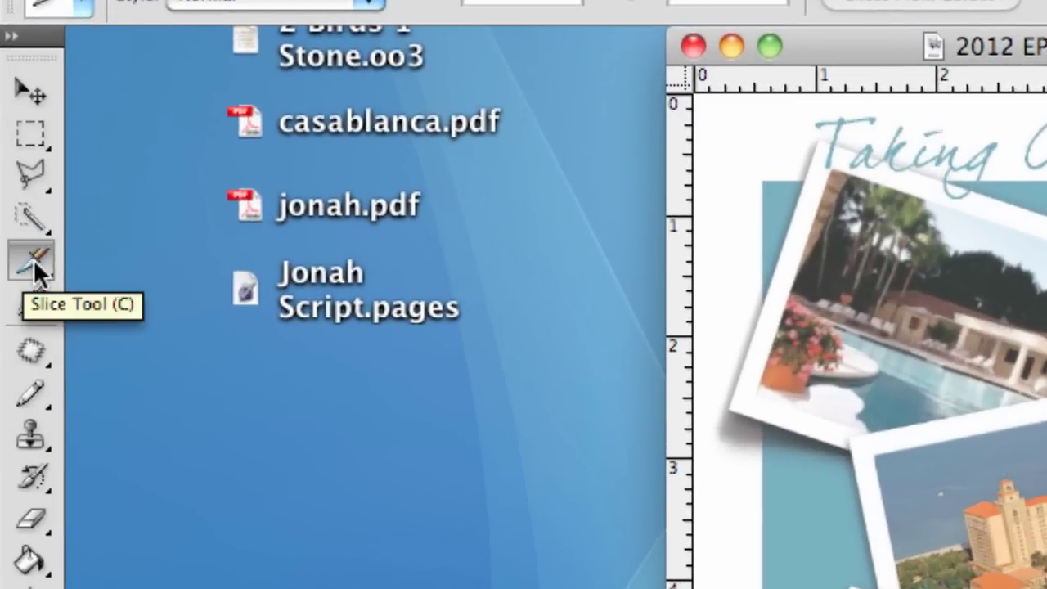
left_click(34, 259)
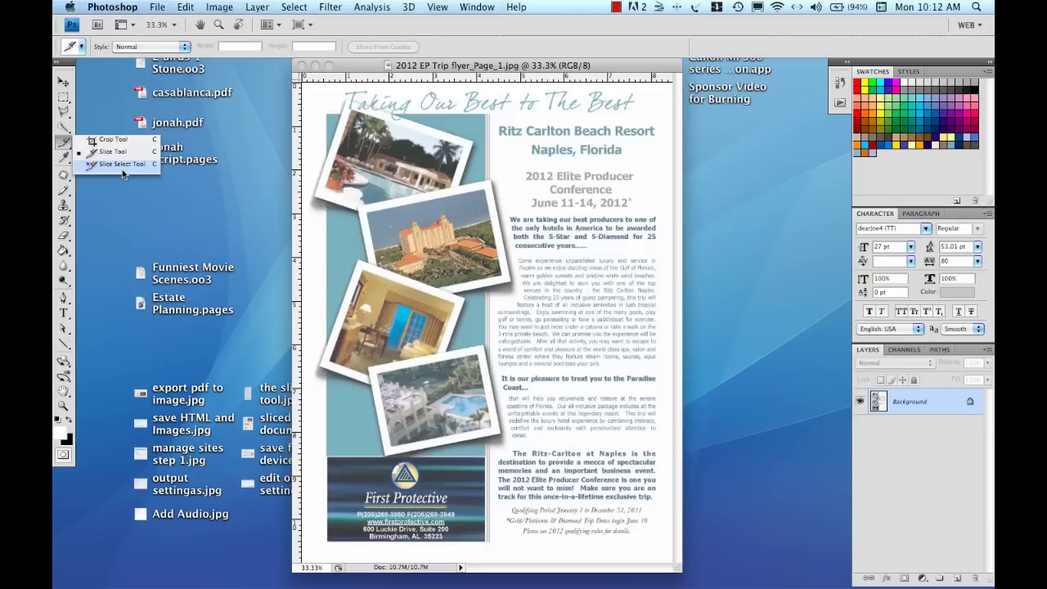
left_click(122, 170)
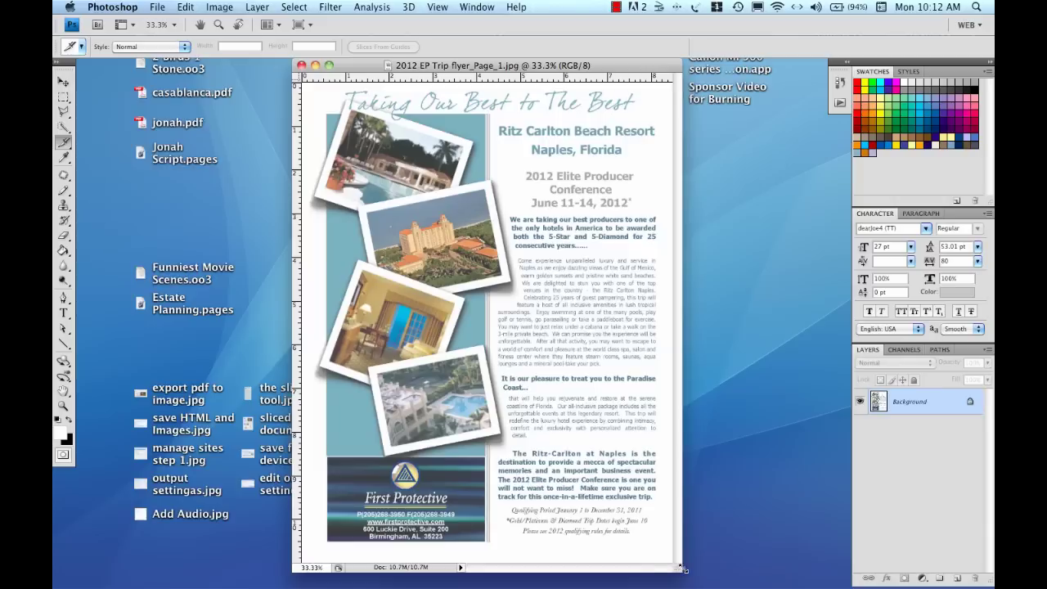
Step: Widen the flyer's document window from its corner and shift it back to the left
left_click_drag(682, 569, 793, 571)
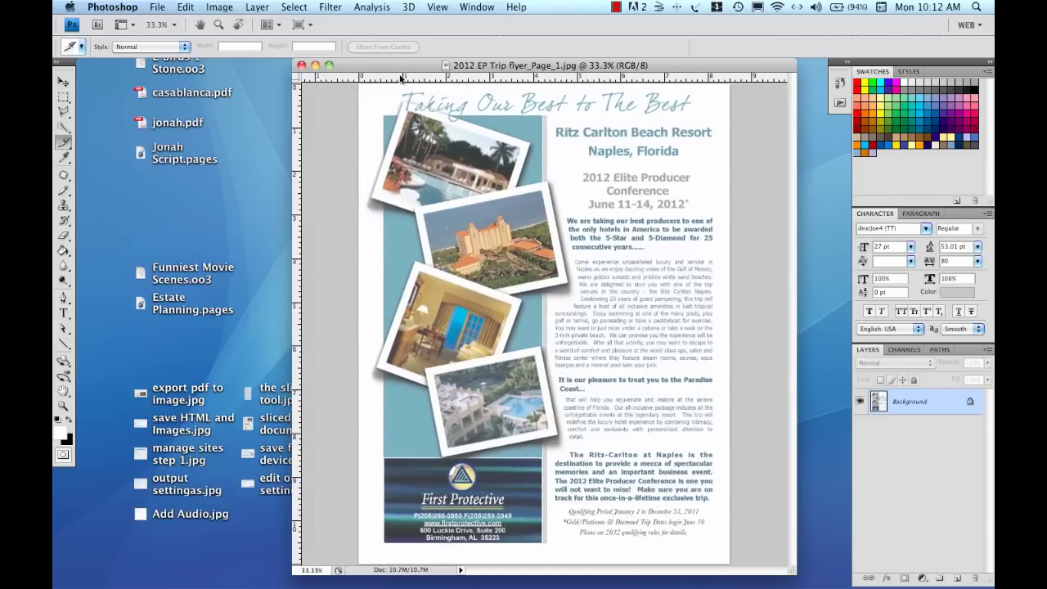
left_click_drag(395, 60, 310, 60)
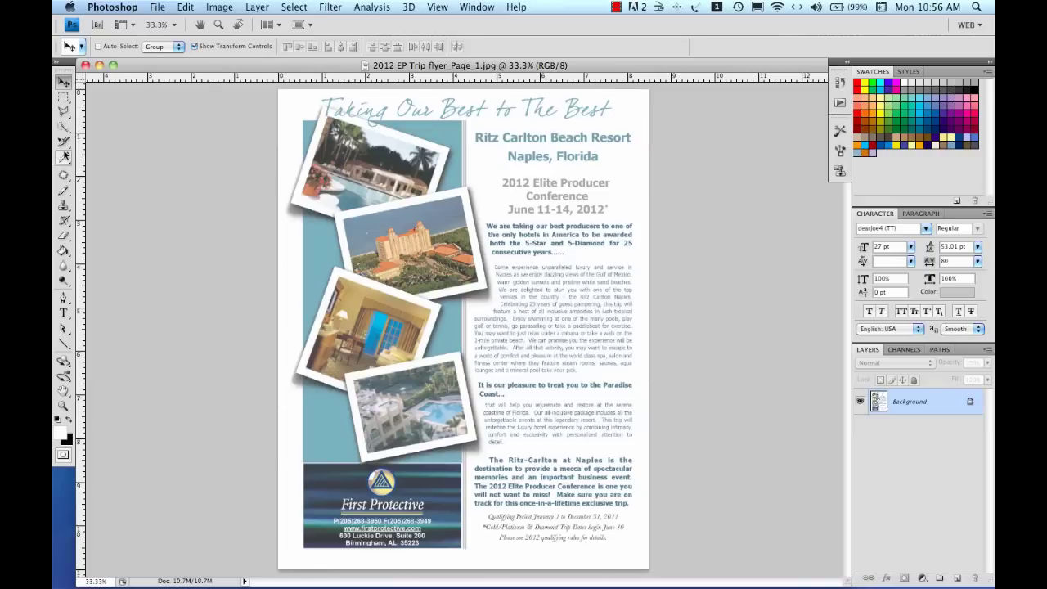
Step: Draw a slice with the Slice Tool around the 'Taking Our Best to The Best' title banner
left_click(64, 144)
left_click(111, 151)
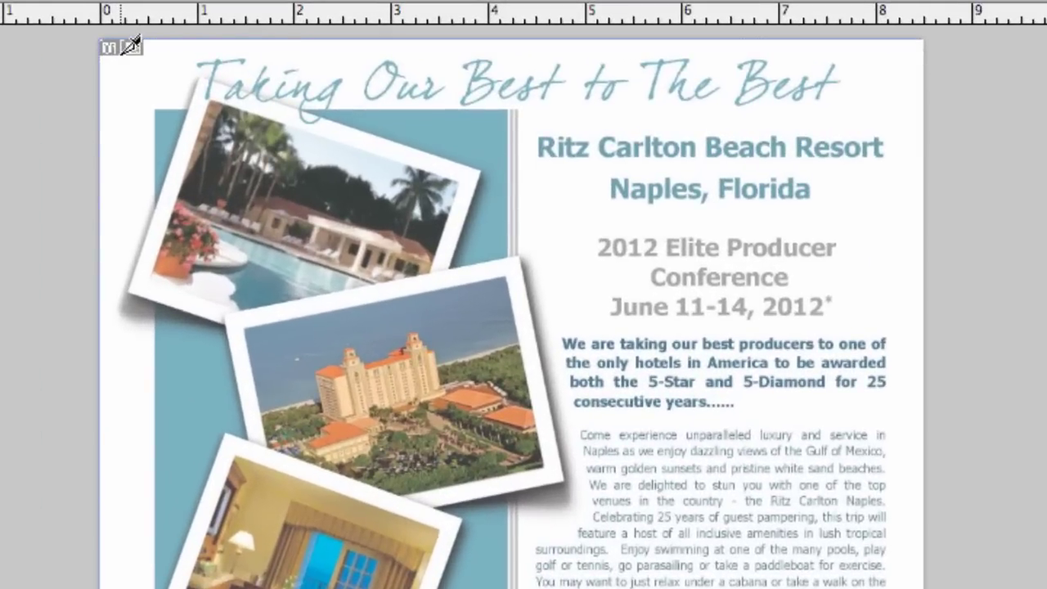
left_click_drag(123, 55, 910, 124)
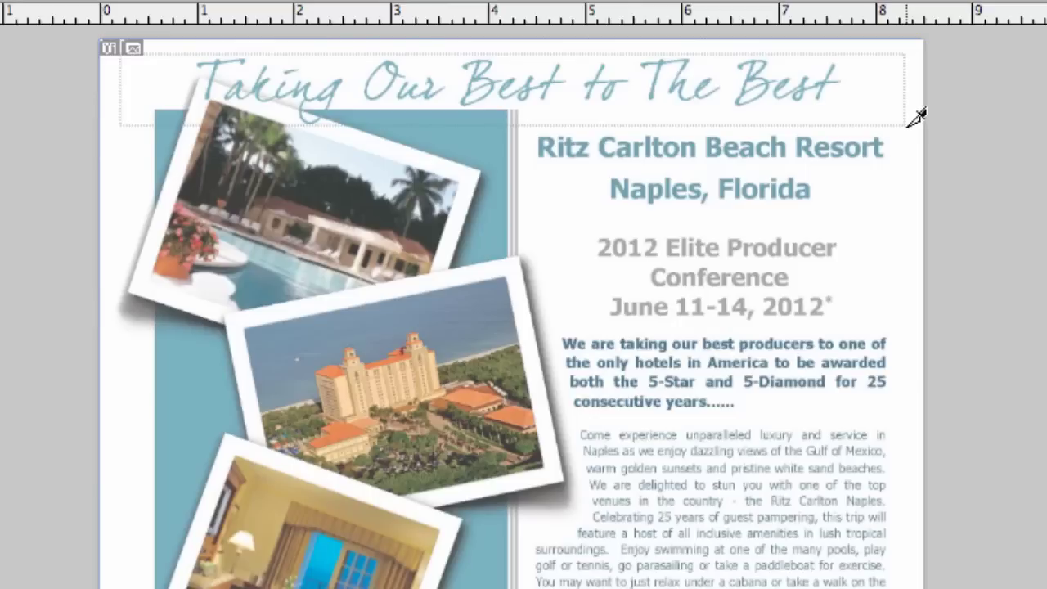
left_click_drag(909, 124, 909, 125)
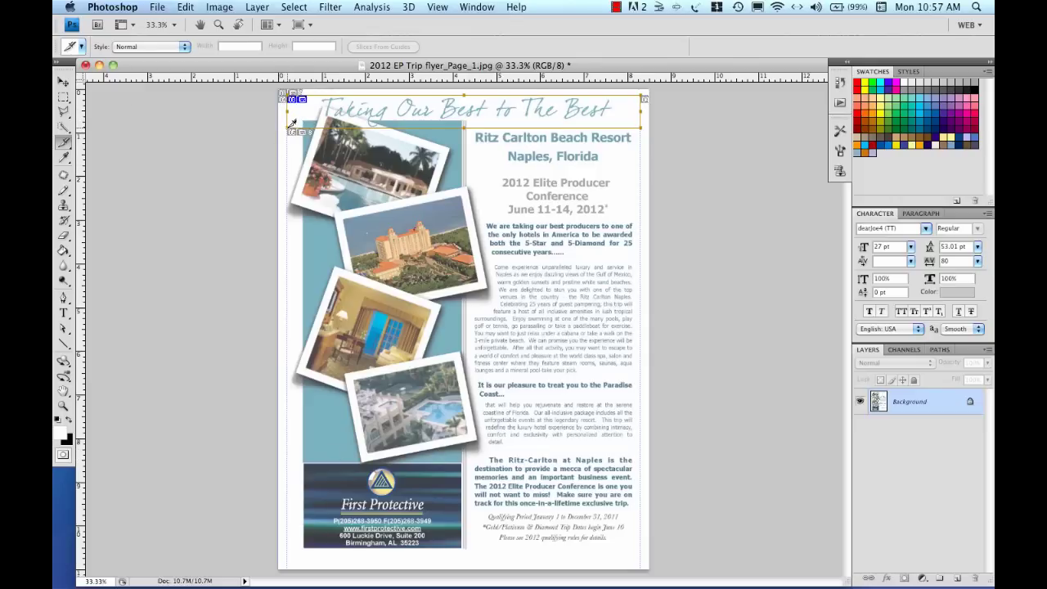
Step: Draw slices over the left photo column and the First Protective logo banner below it
left_click_drag(292, 123, 641, 554)
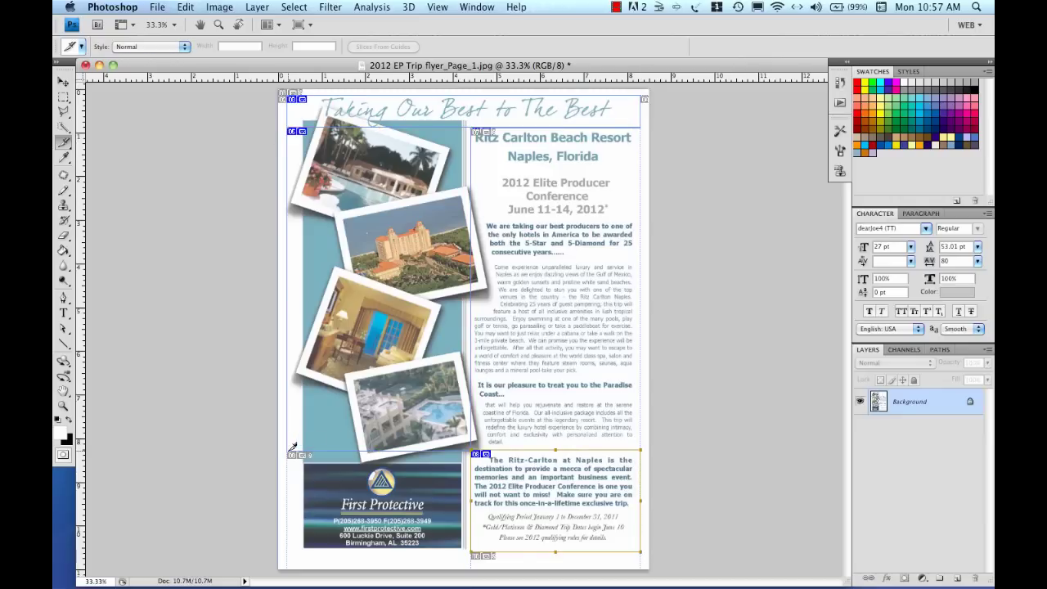
left_click_drag(293, 452, 474, 549)
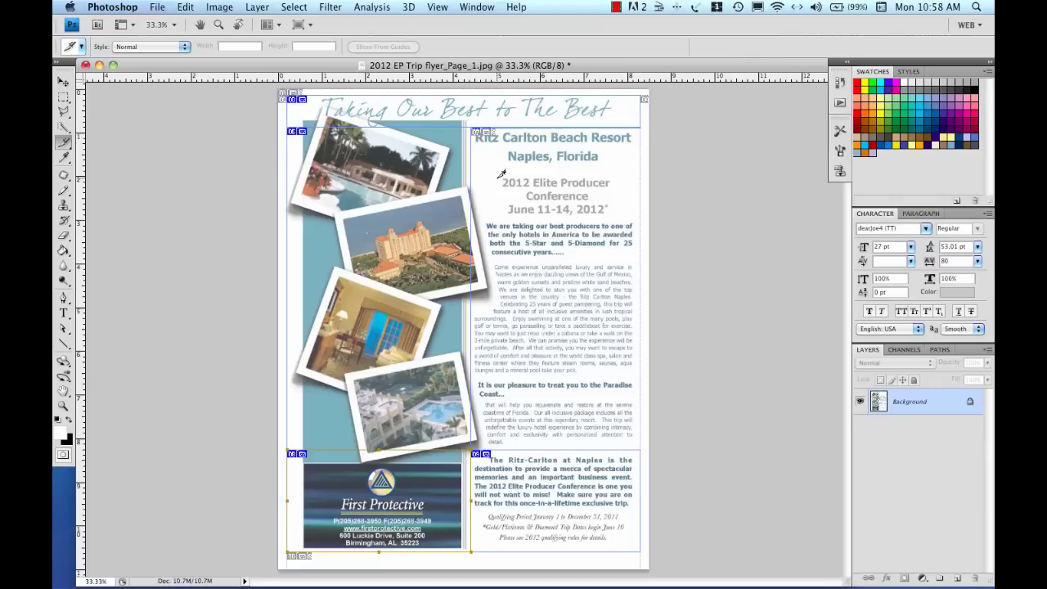
Step: Zoom to 200% and pull up the bottom edge of the slice above the Ritz Carlton heading
key("super+plus")
key("super+plus")
key("super+plus")
key("super+plus")
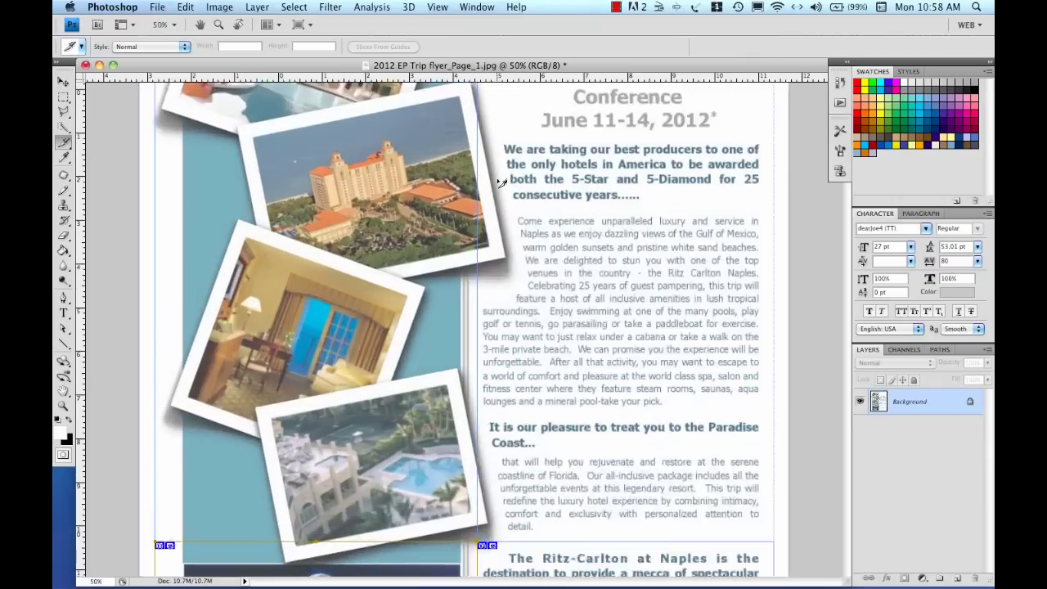
scroll(498, 192, "up", 10)
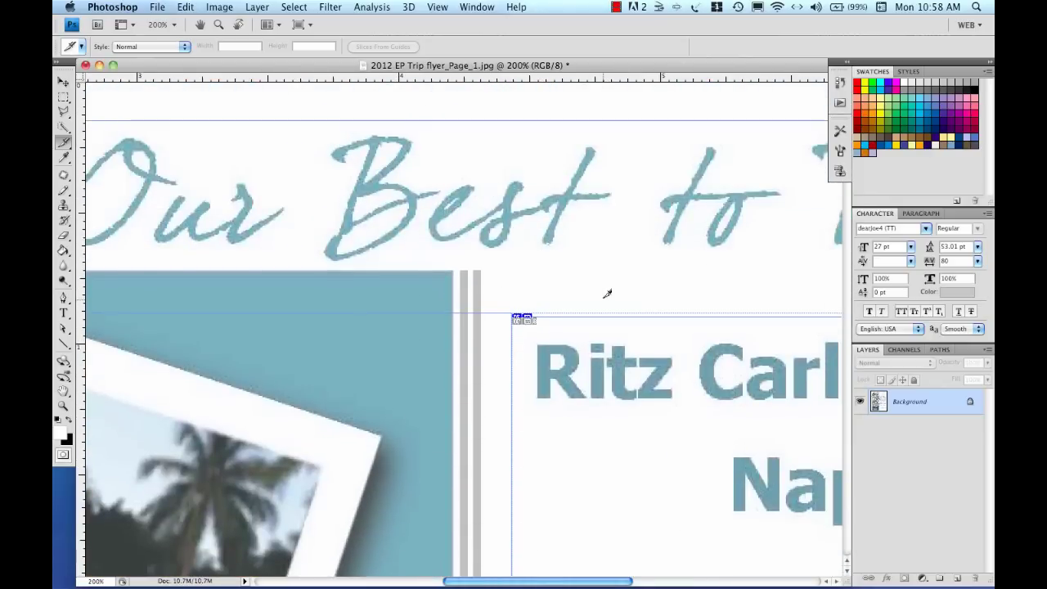
scroll(612, 297, "right", 8)
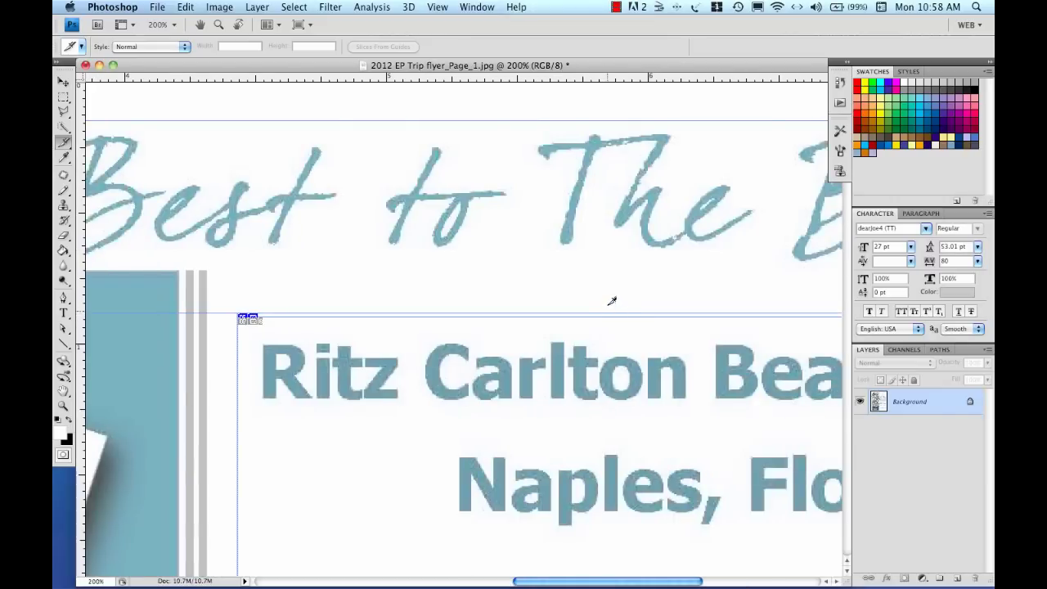
left_click(64, 144)
left_click(116, 164)
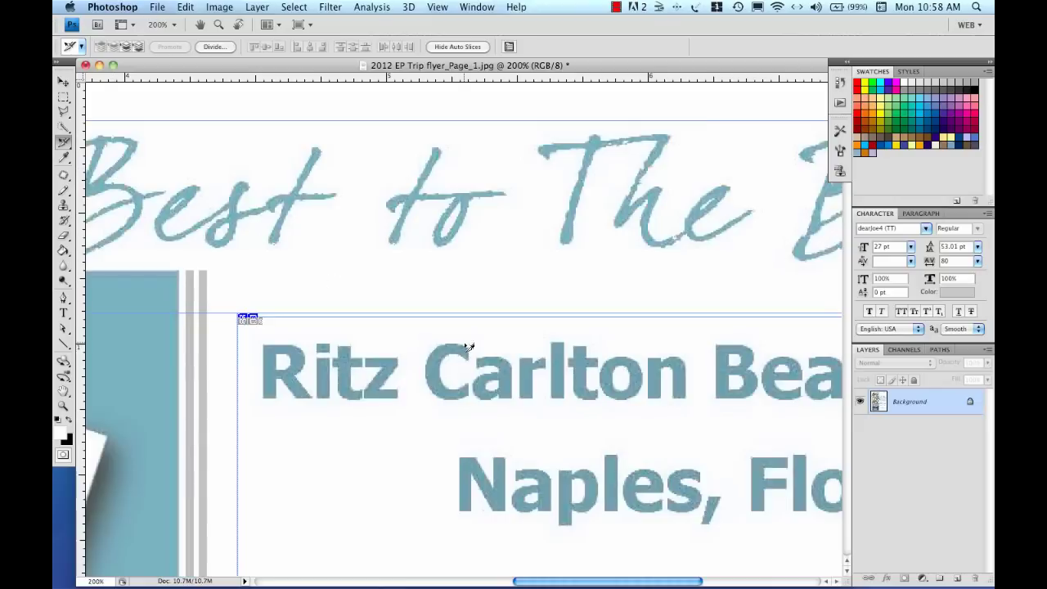
left_click(544, 296)
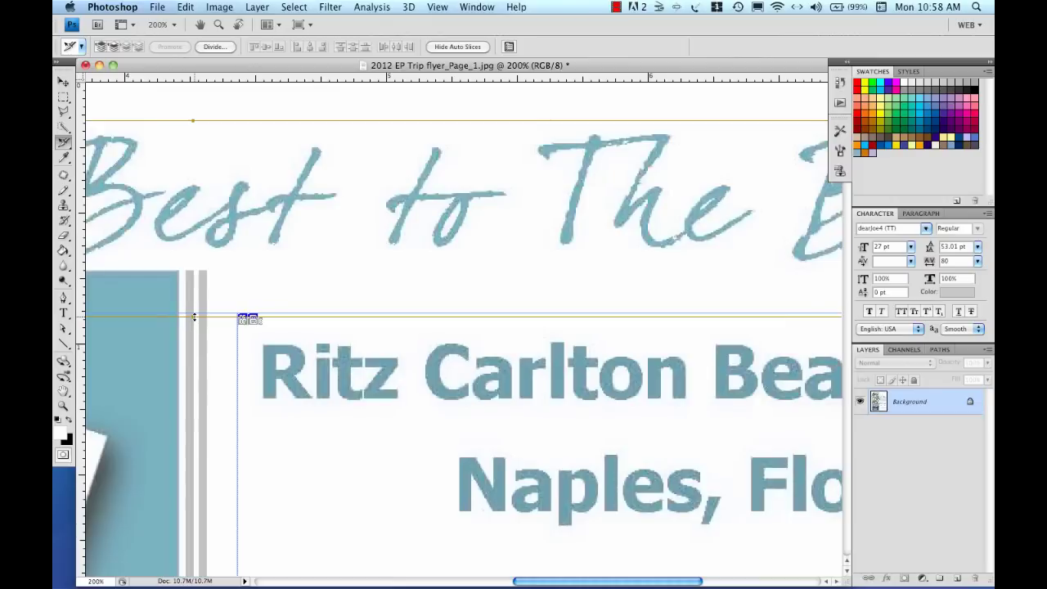
left_click_drag(193, 315, 192, 313)
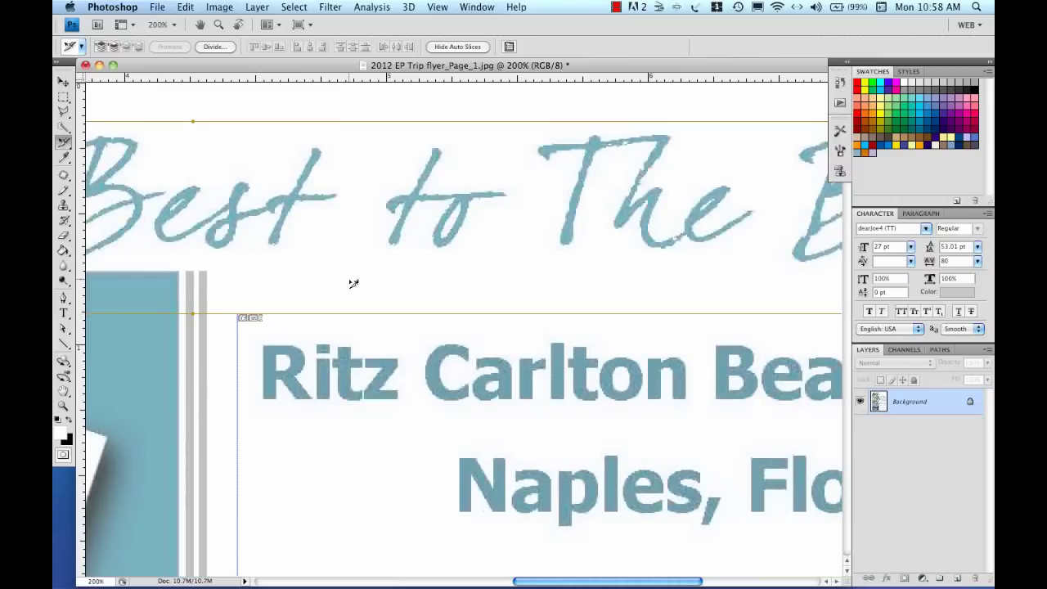
Step: Scroll across the zoomed flyer to check the slice boundaries
scroll(353, 283, "right", 10)
scroll(353, 283, "left", 20)
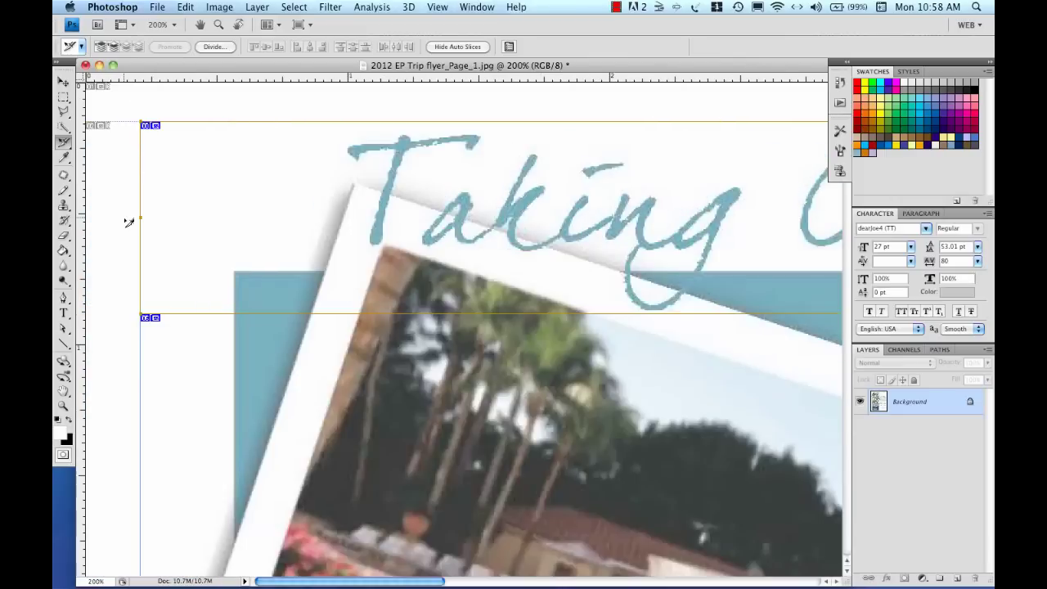
scroll(252, 279, "down", 8)
scroll(253, 279, "down", 20)
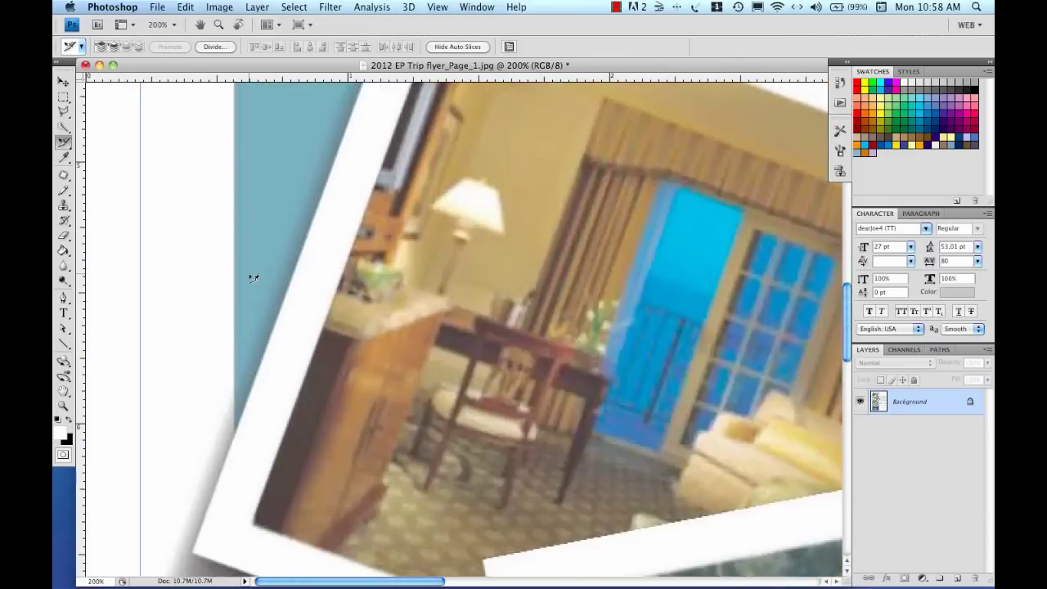
scroll(253, 279, "down", 8)
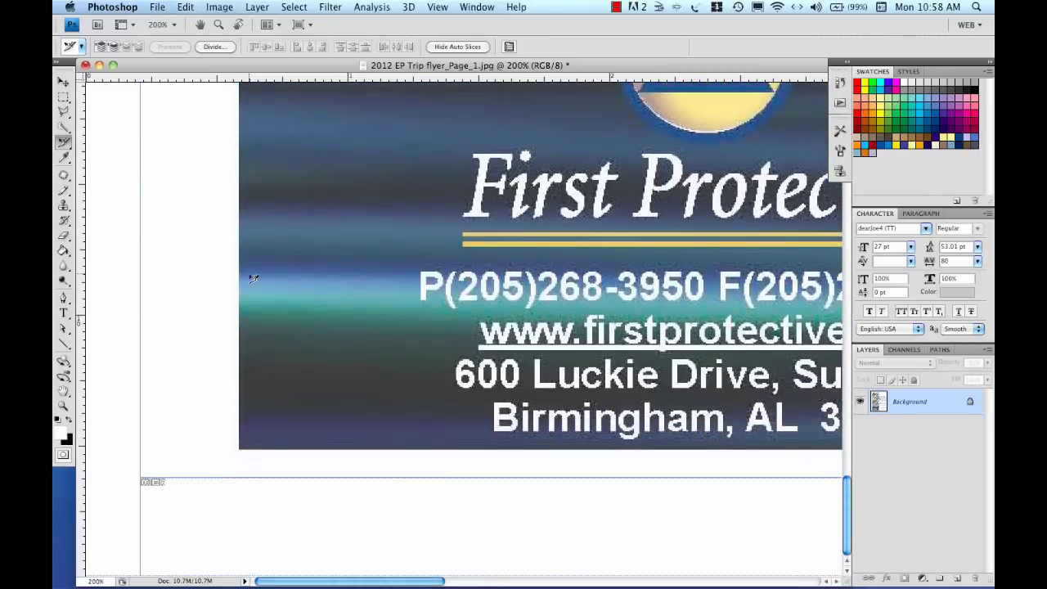
scroll(253, 279, "up", 8)
scroll(252, 279, "right", 15)
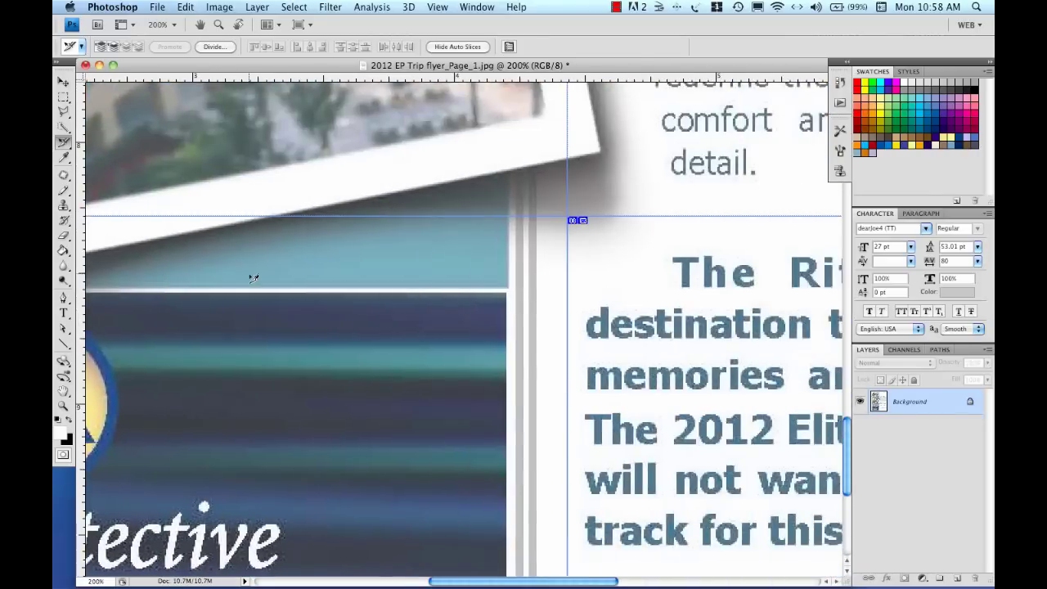
scroll(253, 279, "right", 18)
scroll(252, 279, "down", 3)
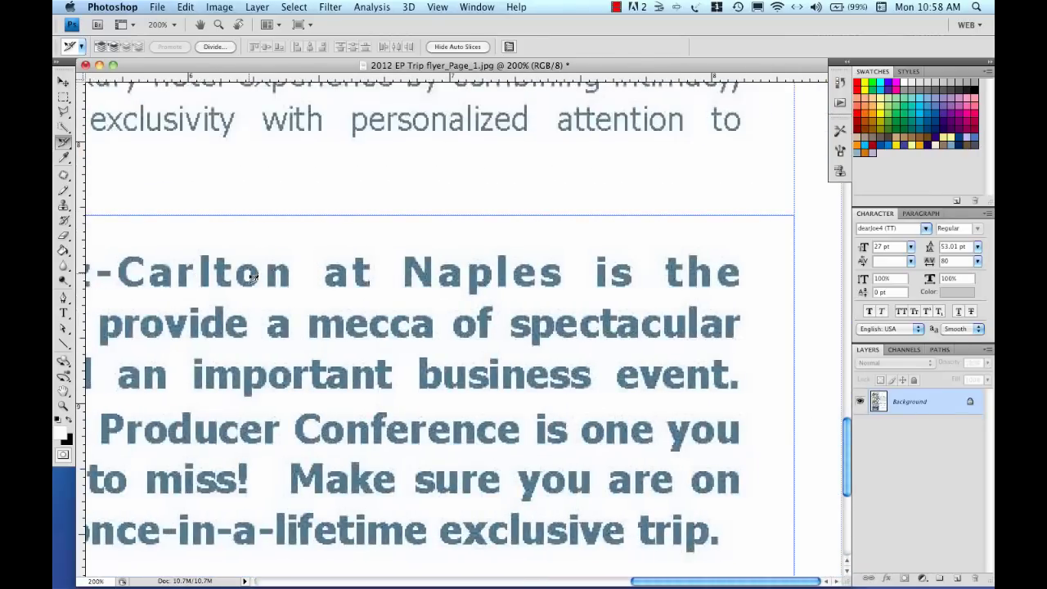
scroll(252, 279, "down", 8)
scroll(252, 279, "up", 1)
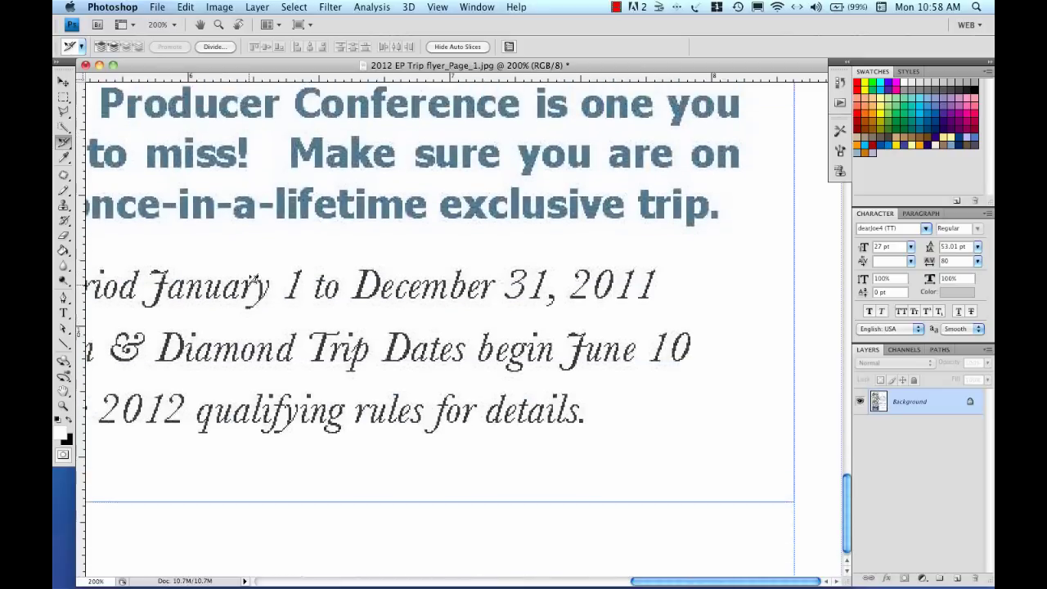
scroll(253, 279, "left", 20)
scroll(253, 279, "left", 10)
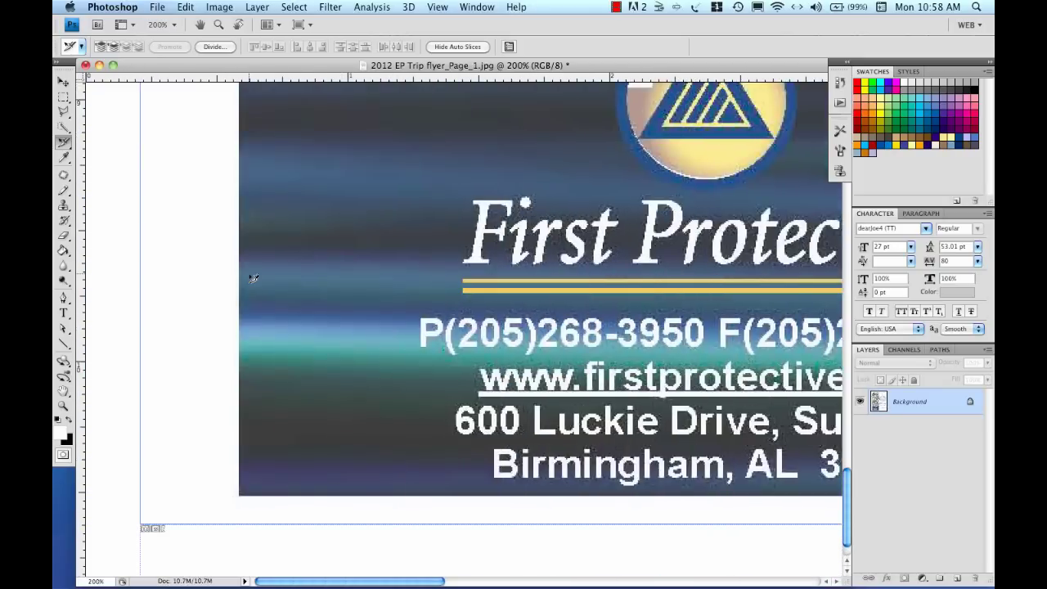
scroll(253, 279, "up", 15)
scroll(253, 279, "up", 8)
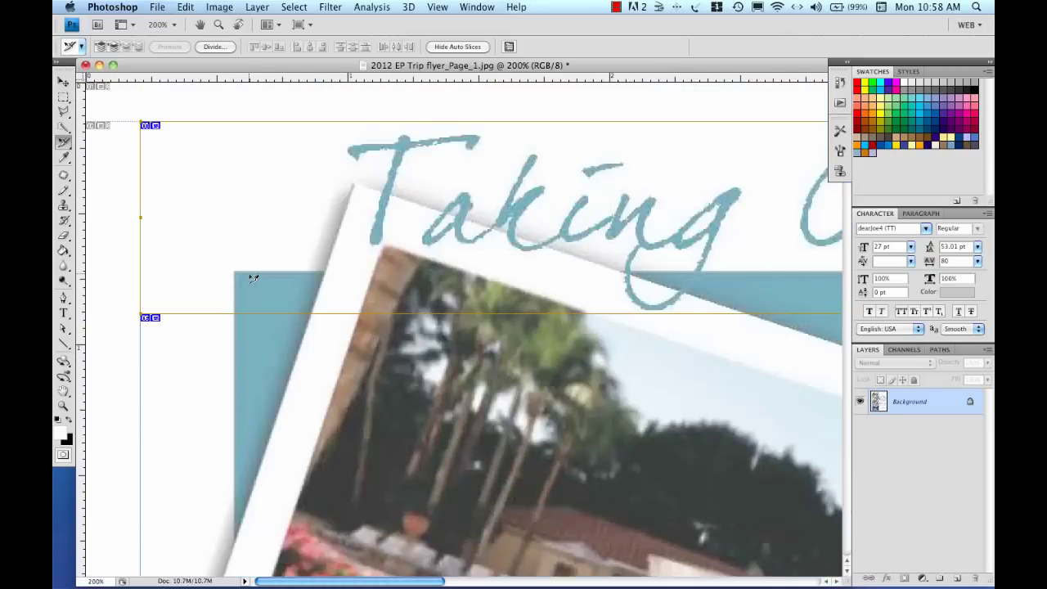
scroll(252, 278, "down", 4)
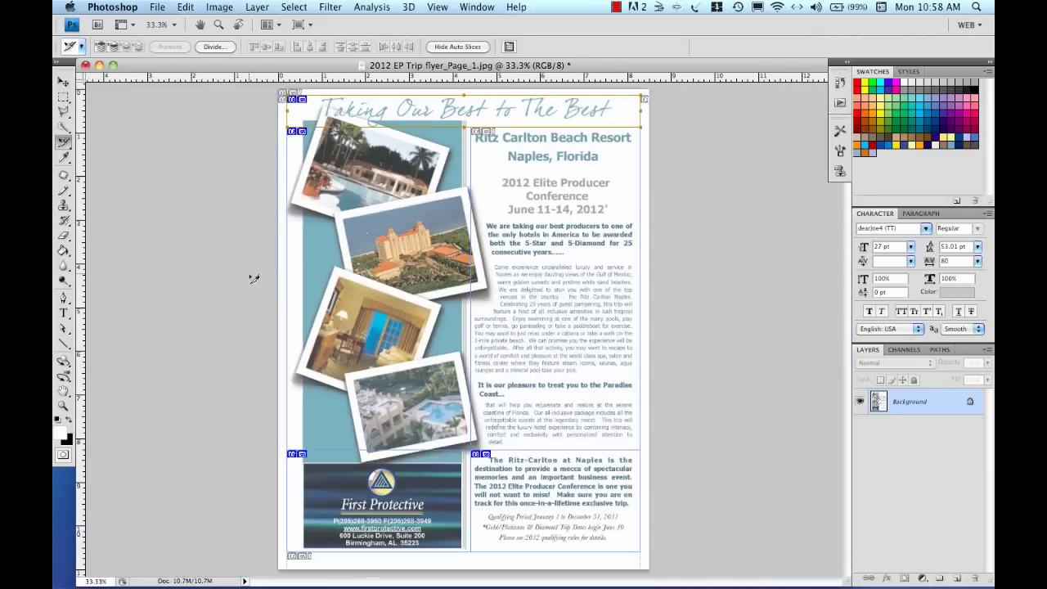
Step: At 100% zoom, nudge the photo-column slice's bottom edge up against the logo banner
left_click(359, 170)
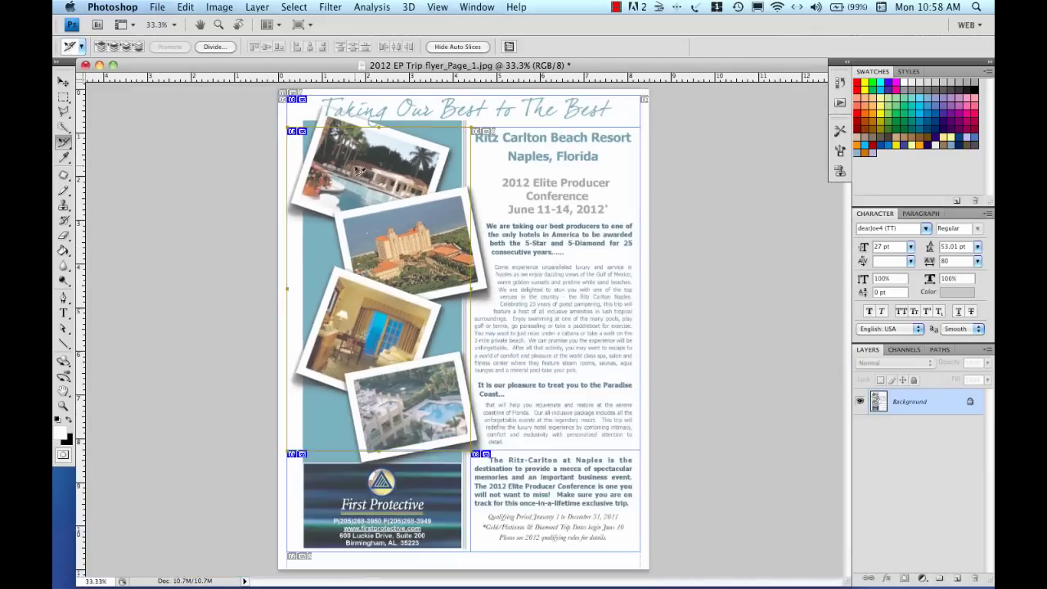
left_click(357, 110)
left_click(363, 166)
key("super+equal")
key("super+equal")
key("super+equal")
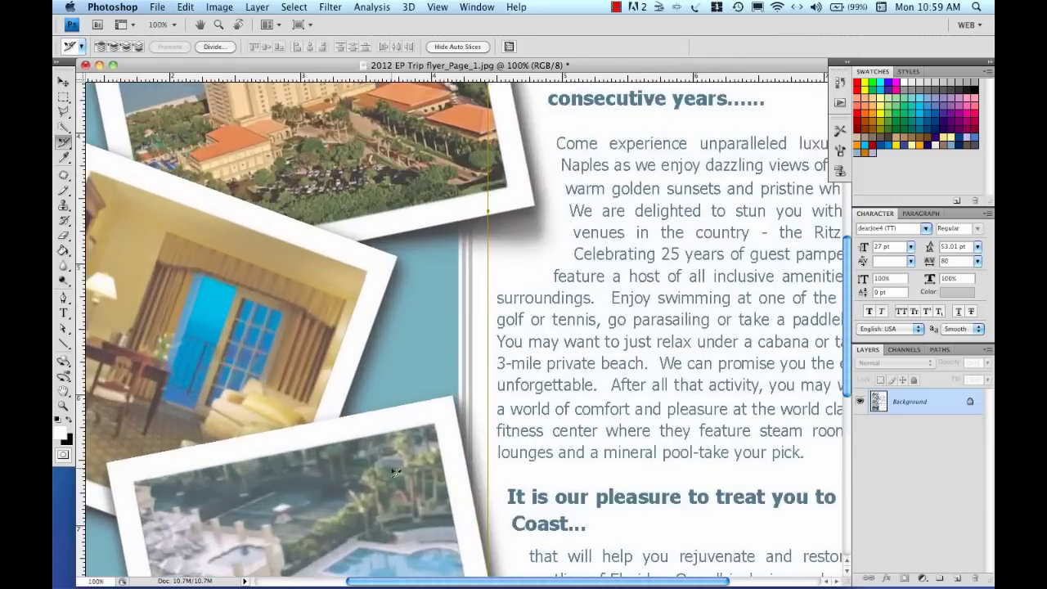
scroll(395, 473, "down", 10)
scroll(349, 468, "left", 5)
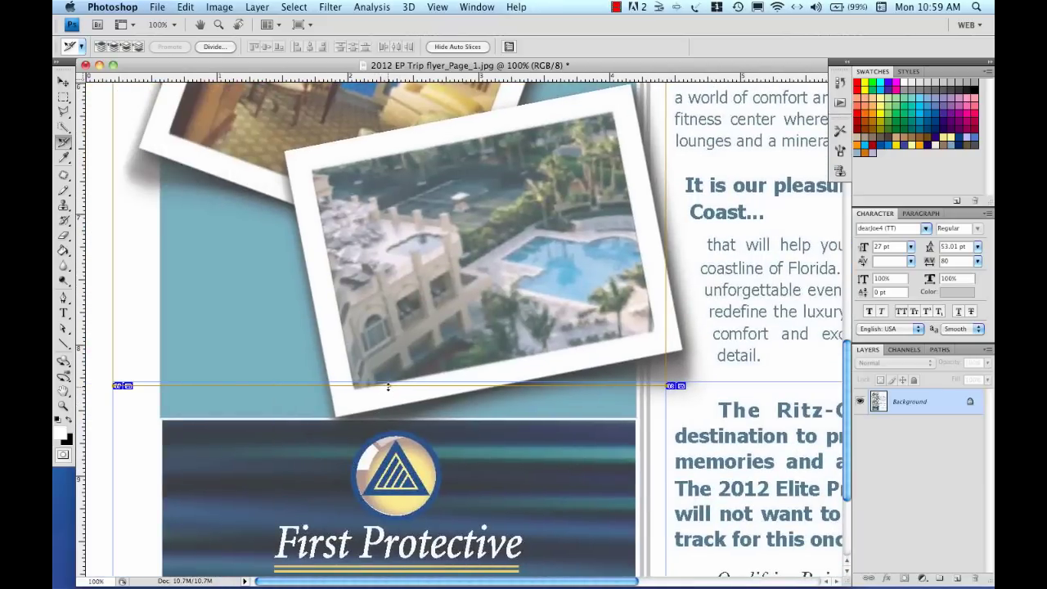
left_click_drag(388, 386, 389, 382)
Step: Select the automatic slice covering the right text column
scroll(389, 392, "right", 8)
scroll(391, 421, "up", 5)
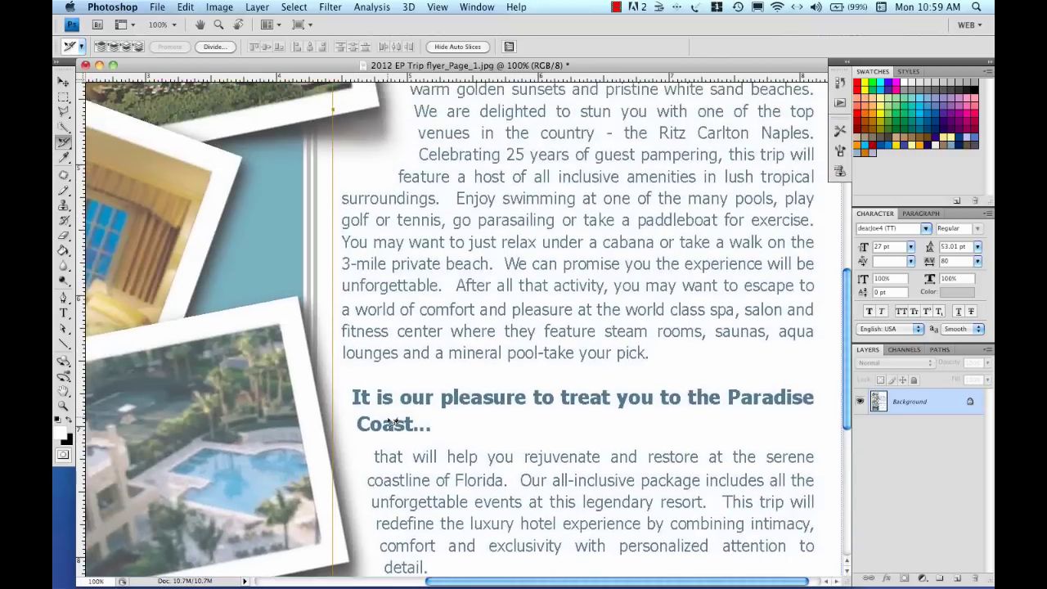
scroll(392, 417, "down", 3)
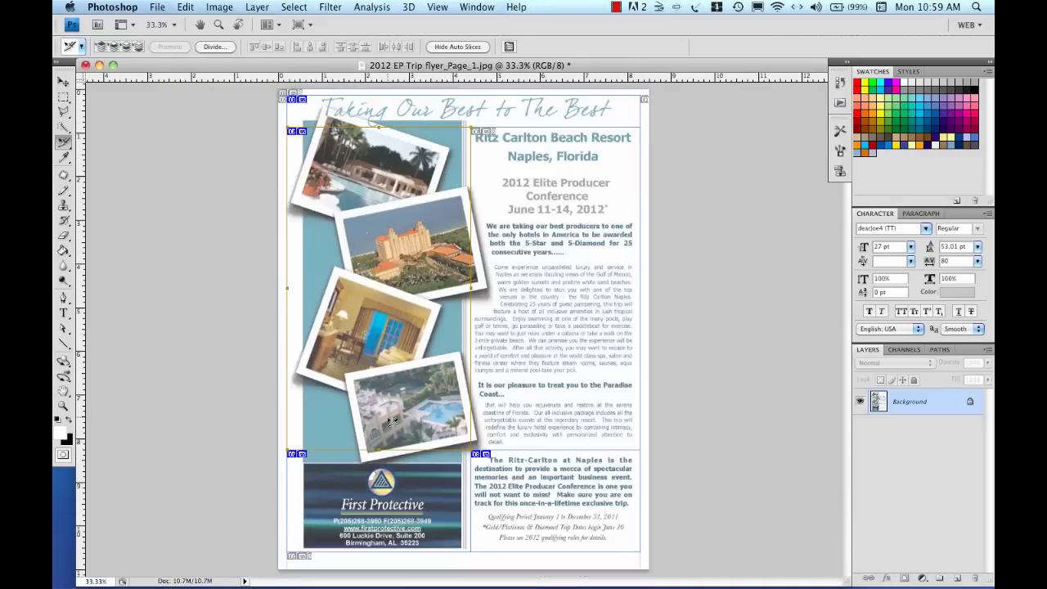
left_click(554, 280)
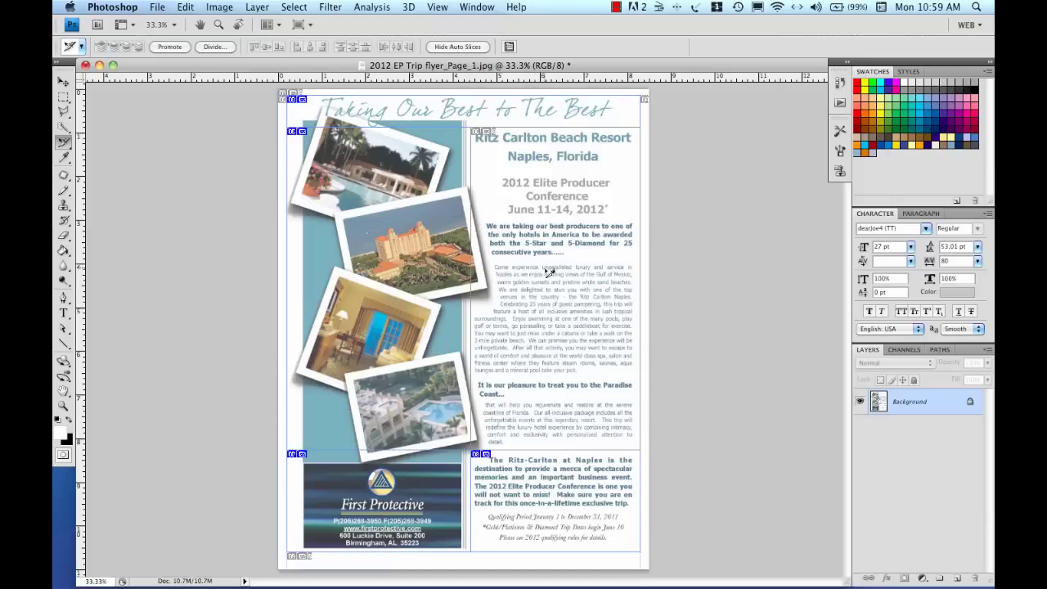
Step: Promote the right text column's automatic slice to a user slice via its context menu
right_click(547, 273)
left_click(590, 306)
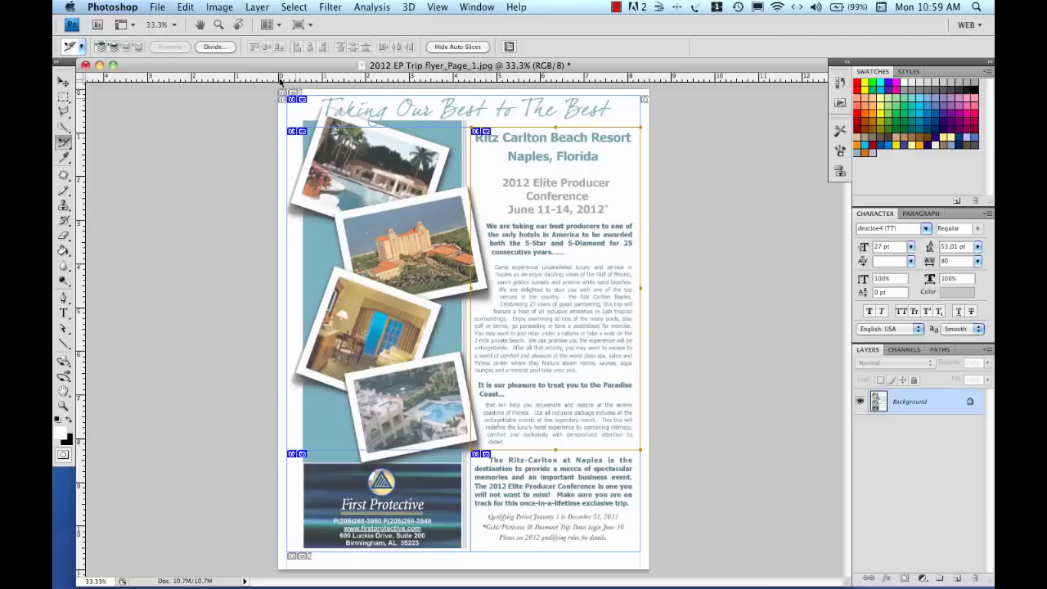
left_click(224, 8)
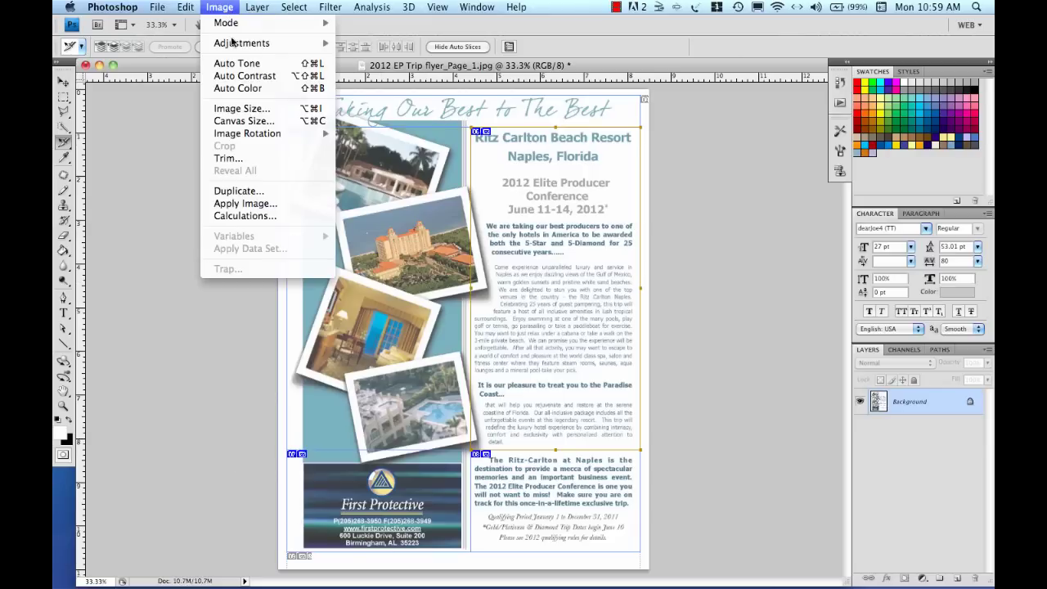
Step: Resample the flyer to 72 pixels/inch in Image Size, making it 612 × 792 pixels
left_click(238, 108)
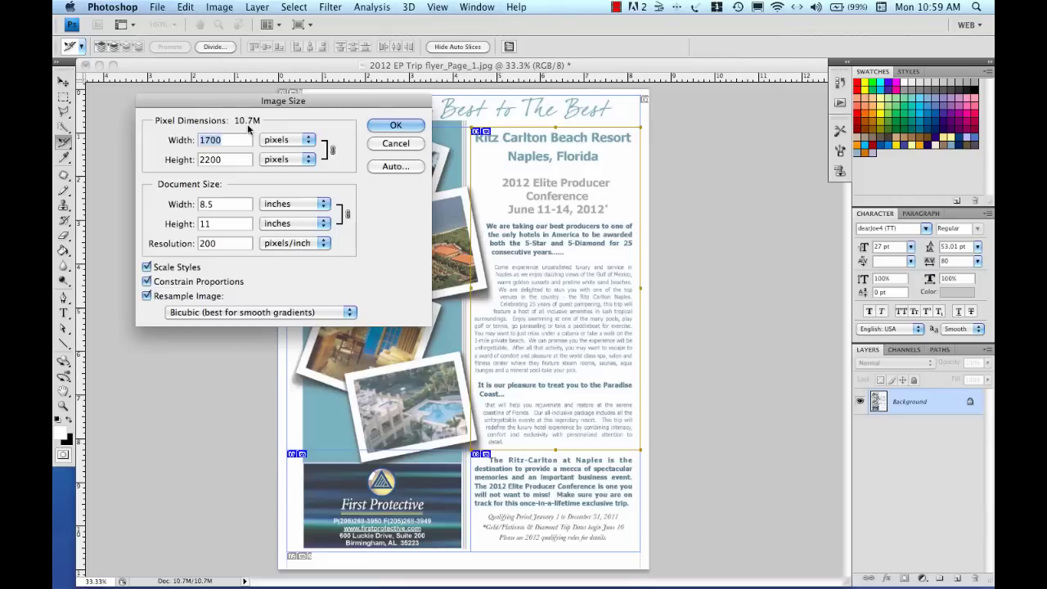
left_click_drag(273, 102, 500, 113)
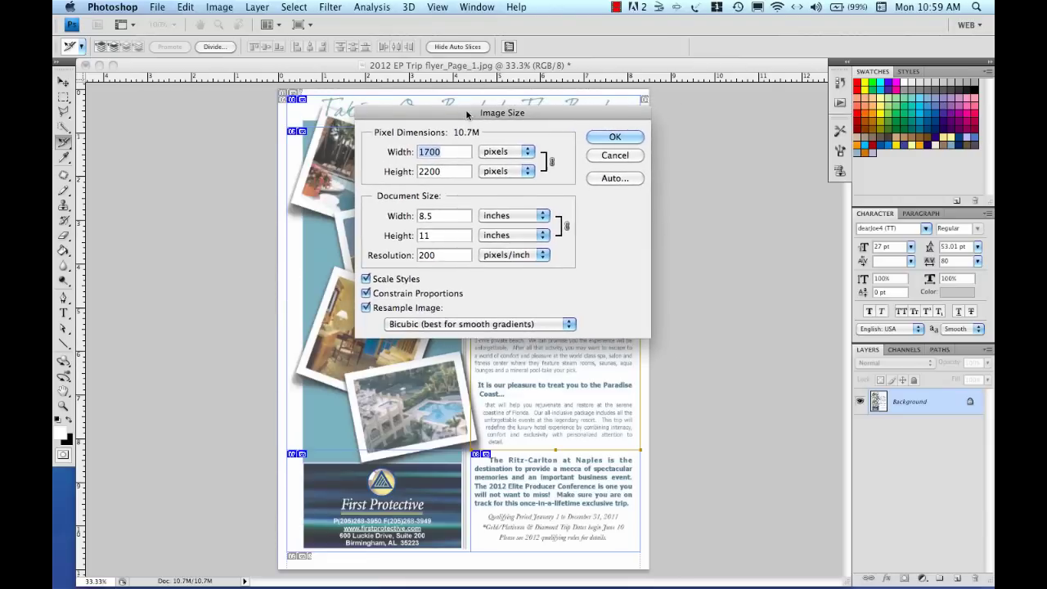
double_click(423, 255)
type("72")
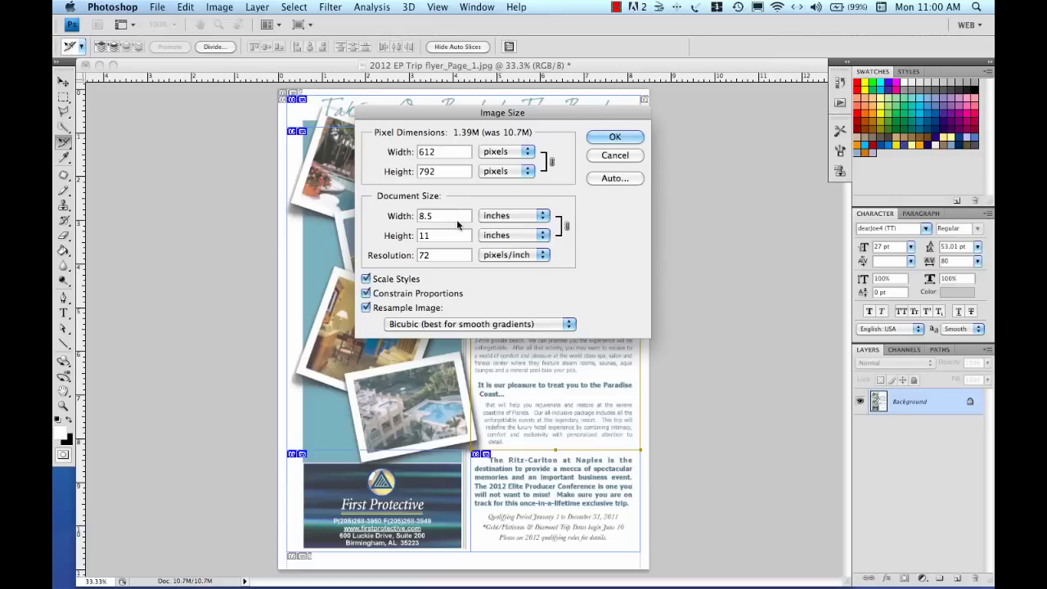
left_click(612, 139)
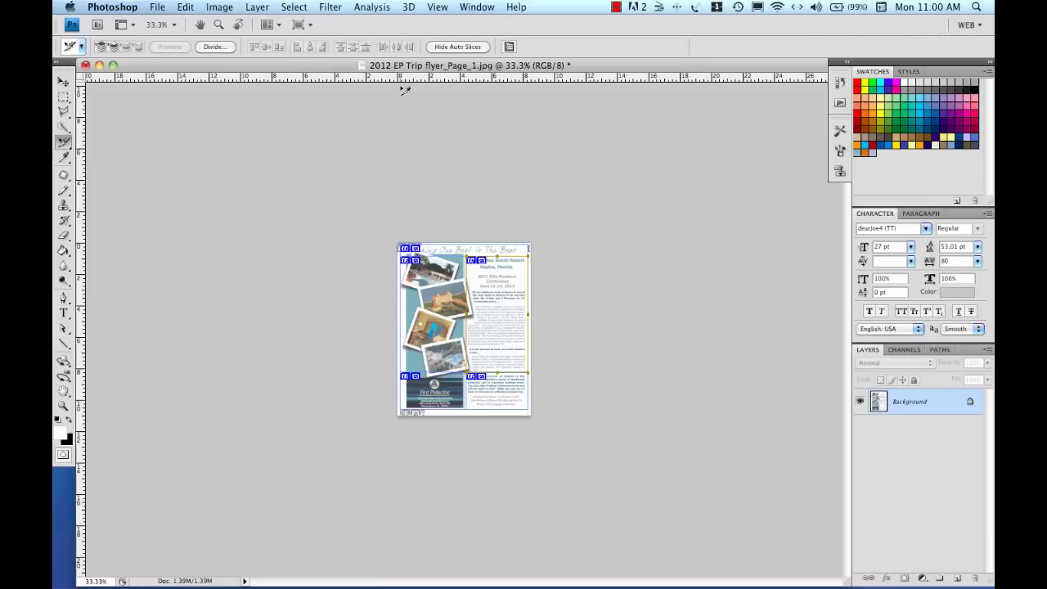
Step: Fit the flyer on screen, enlarge its document window, and select the First Protective logo slice
left_click(432, 9)
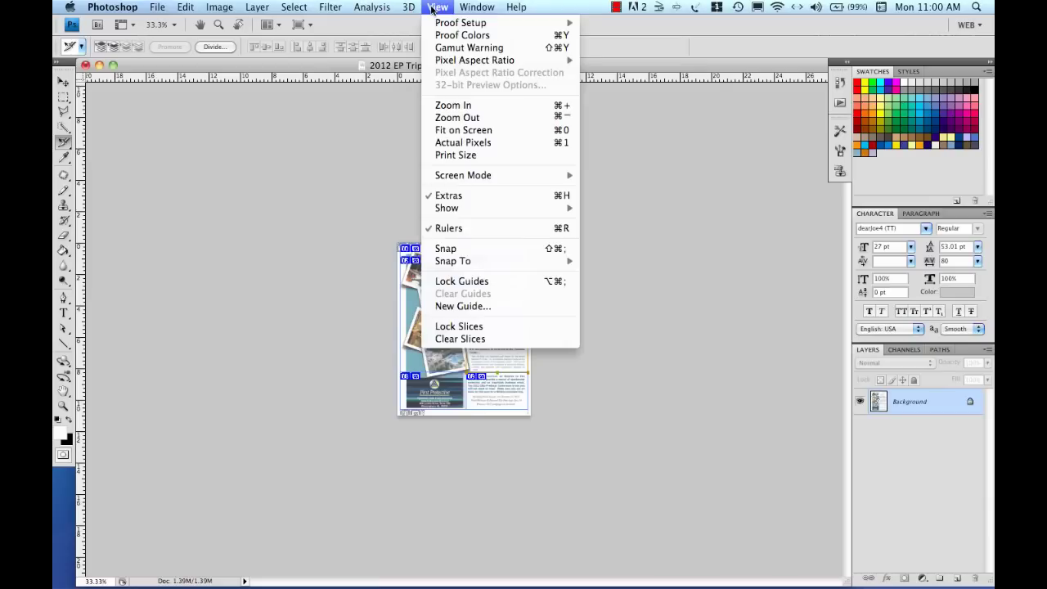
left_click(462, 133)
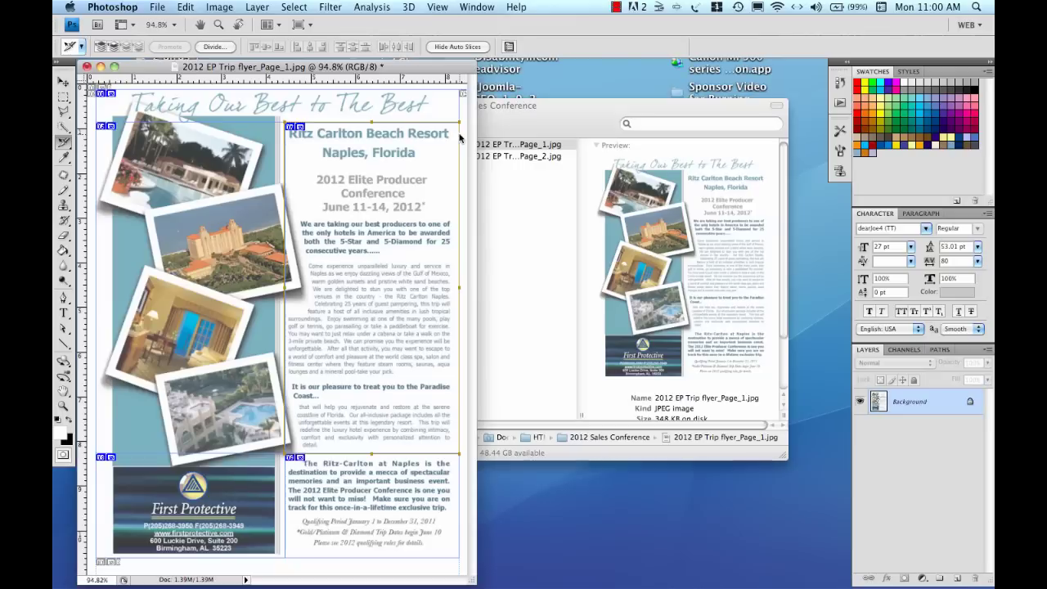
left_click_drag(308, 70, 466, 67)
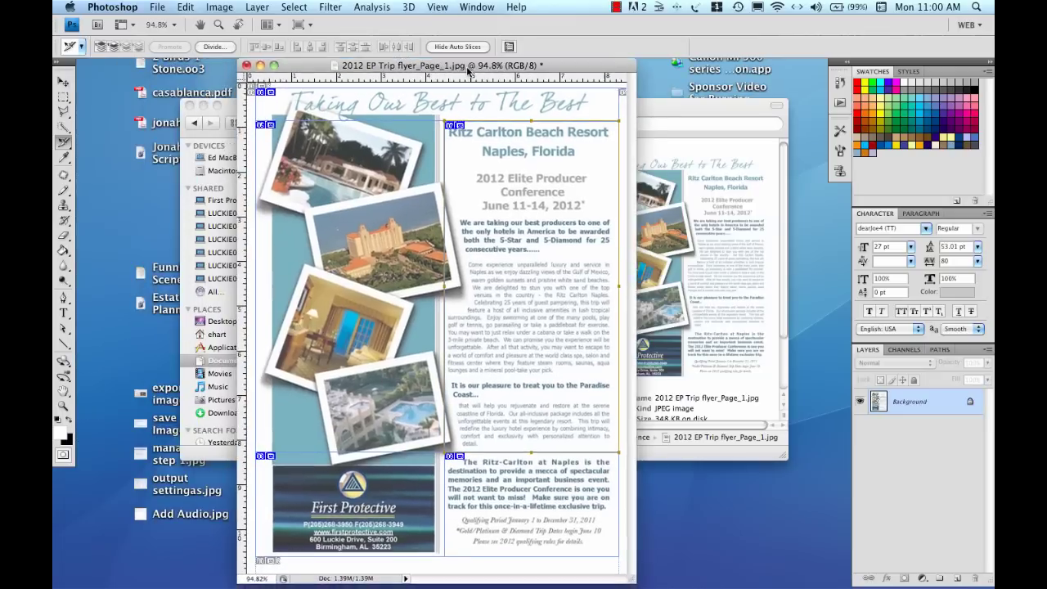
left_click_drag(632, 578, 850, 581)
left_click_drag(463, 66, 357, 65)
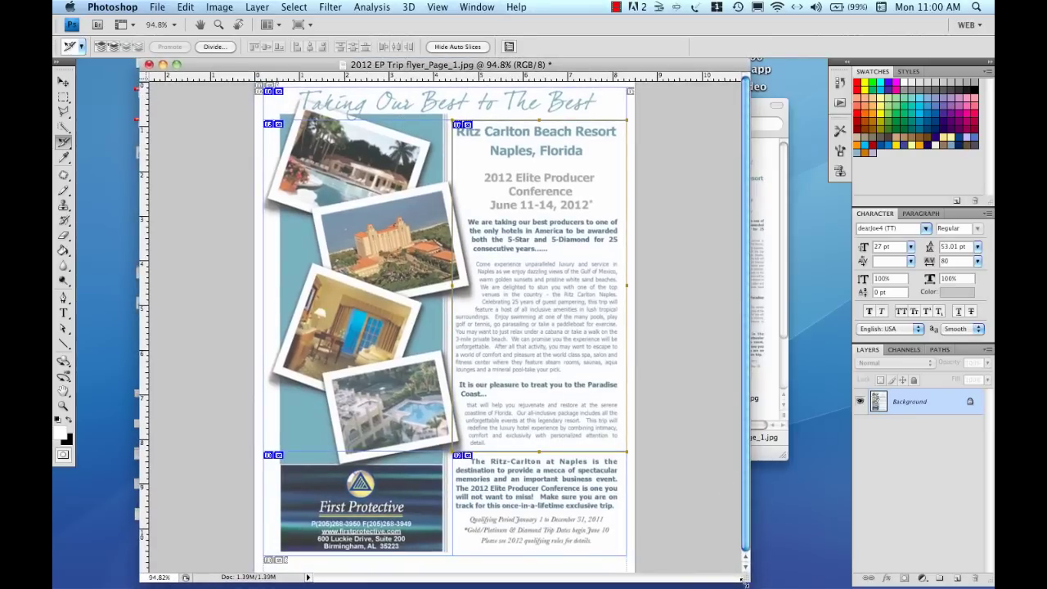
left_click_drag(743, 577, 822, 580)
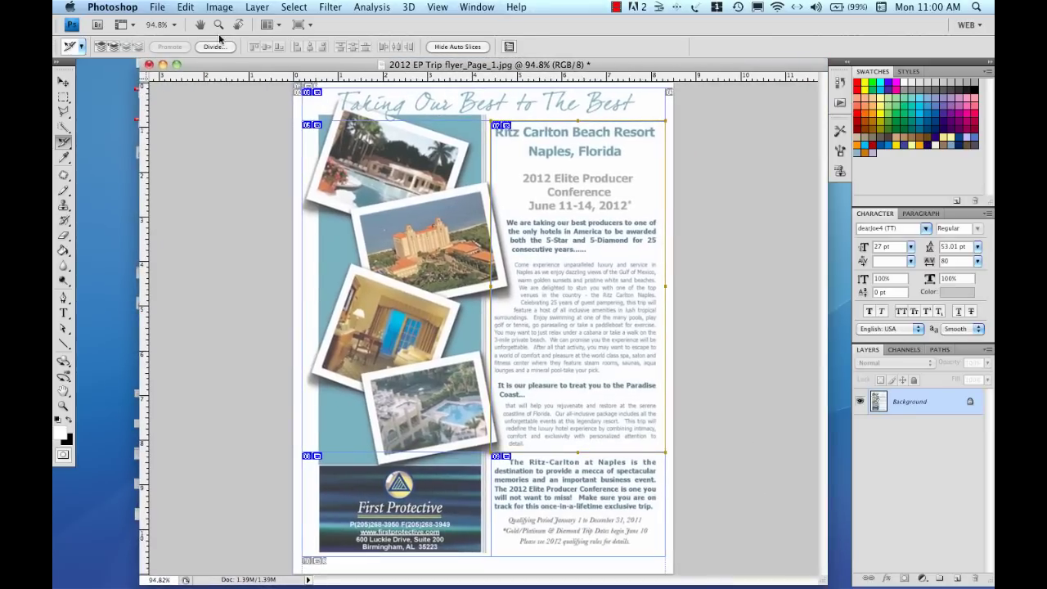
left_click(403, 506)
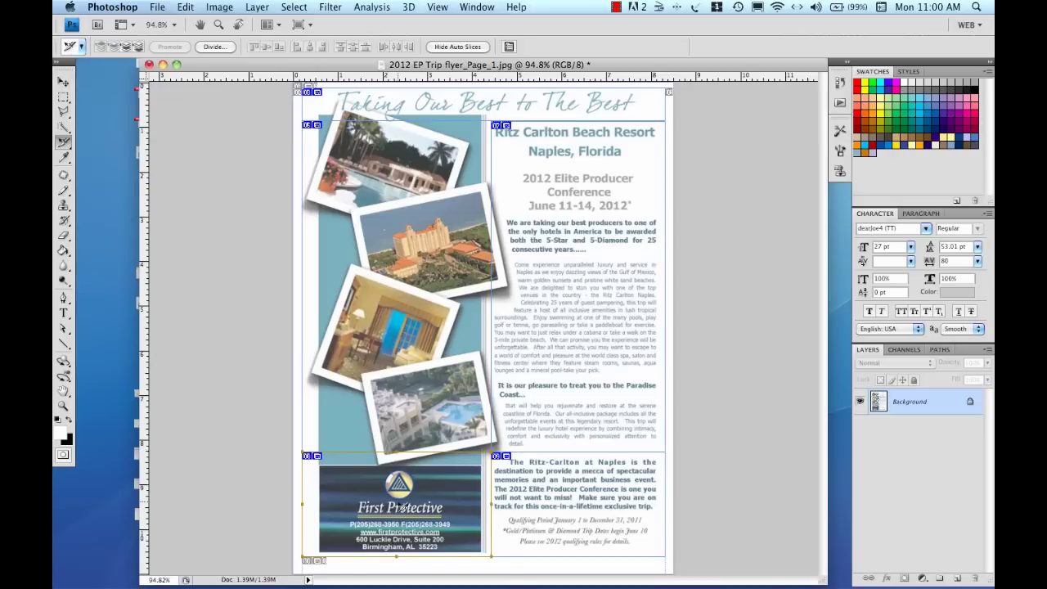
right_click(402, 507)
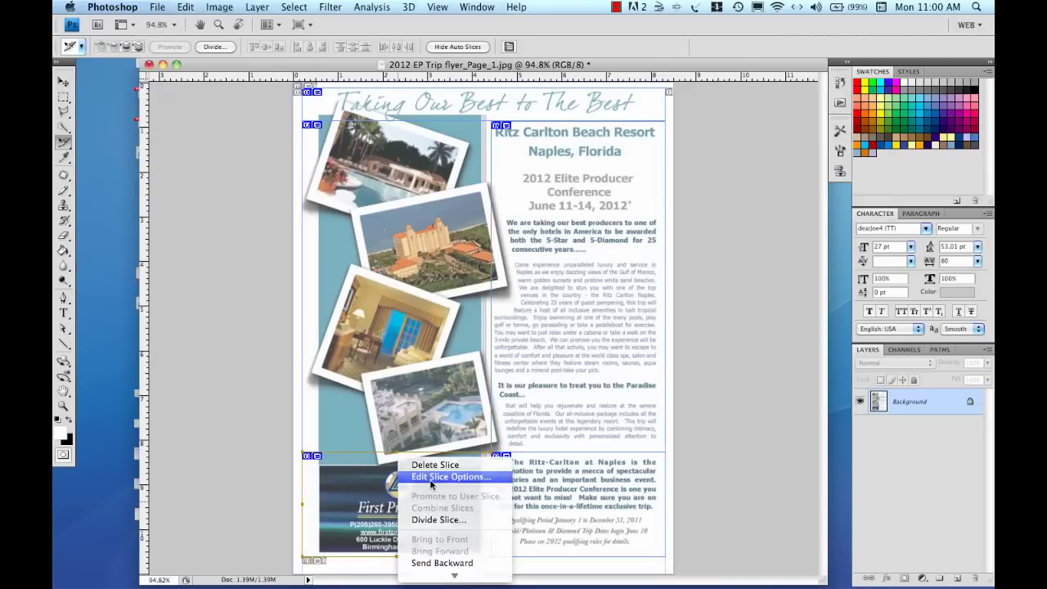
left_click(430, 477)
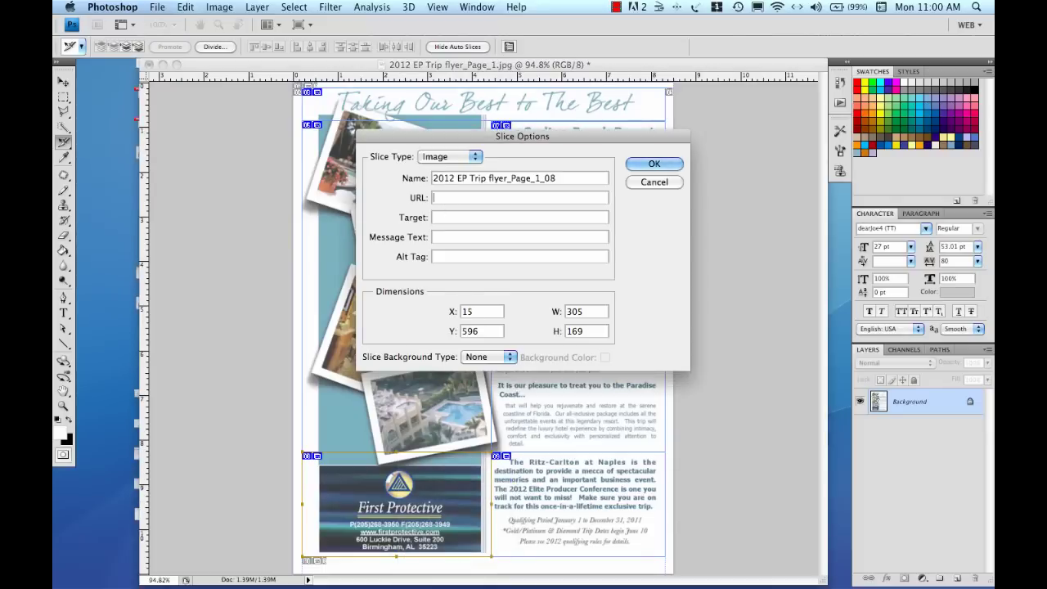
left_click(433, 197)
type("//www.firstprotective.com")
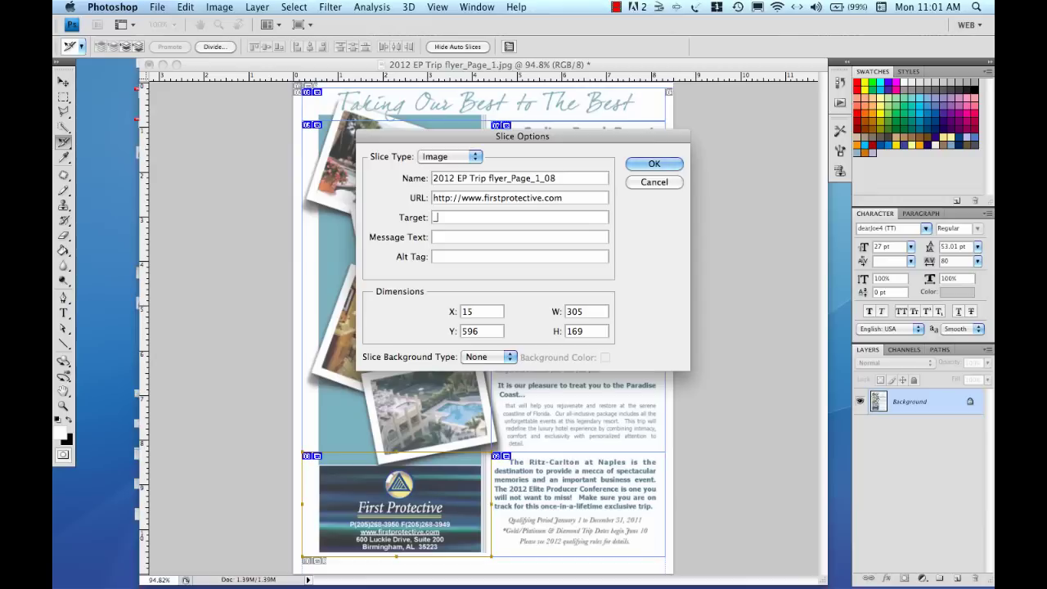
type("_blank")
key("Tab")
left_click(651, 165)
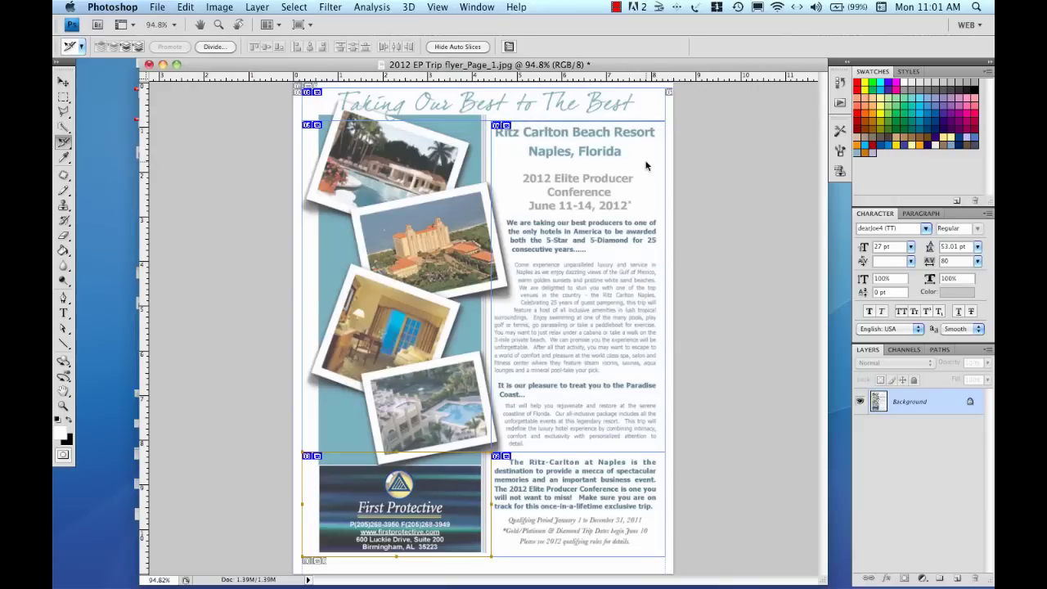
Step: Open Slice Options for the bottom-right closing-paragraph slice, then switch to Firefox
left_click(570, 472)
right_click(570, 471)
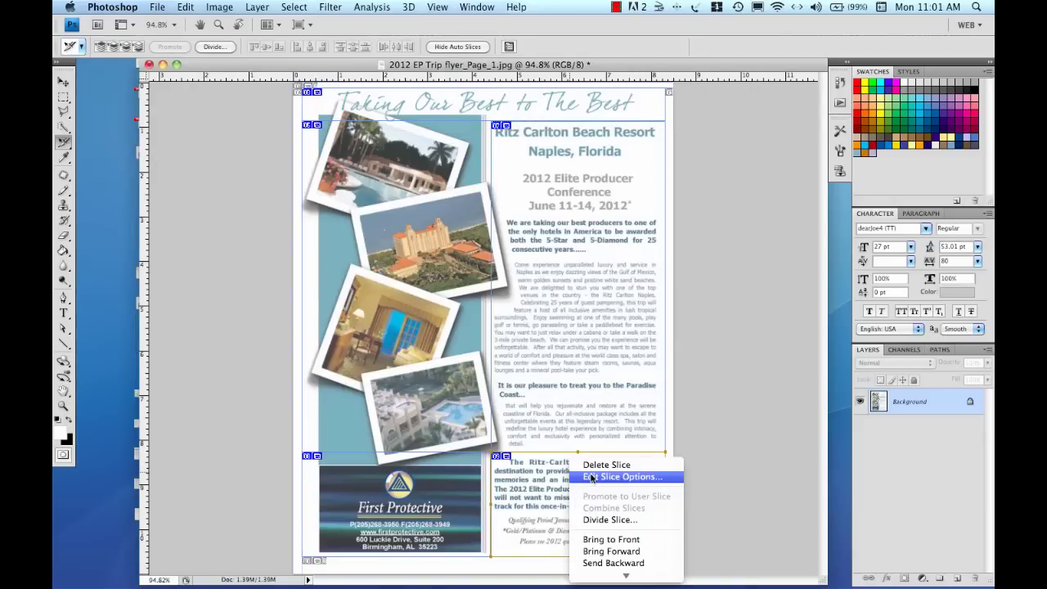
left_click(592, 477)
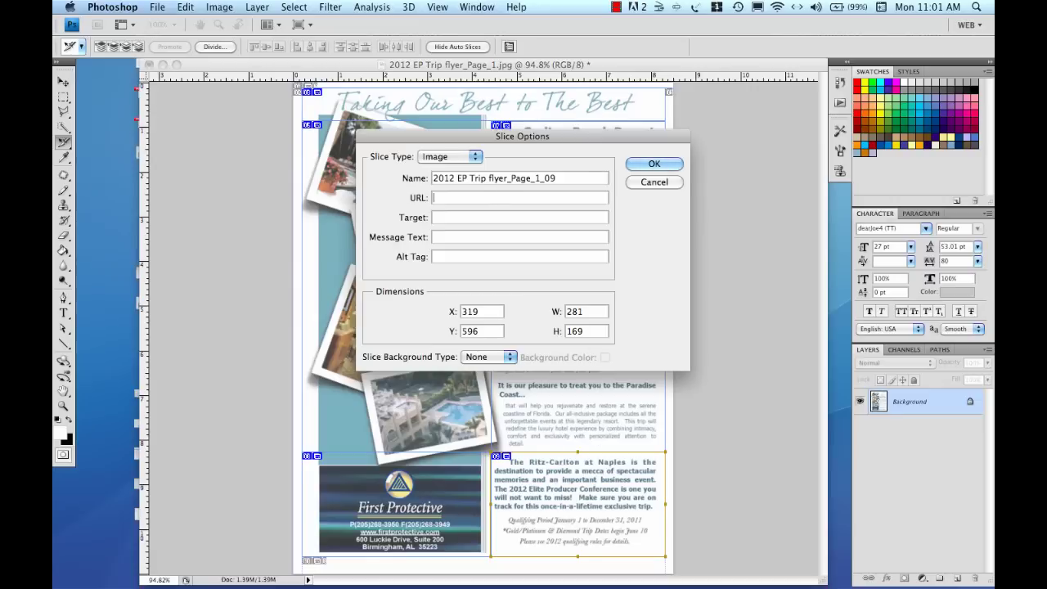
key("super+Tab")
key("super+Tab")
key("super+Tab")
key("super+Tab")
key("super+Tab")
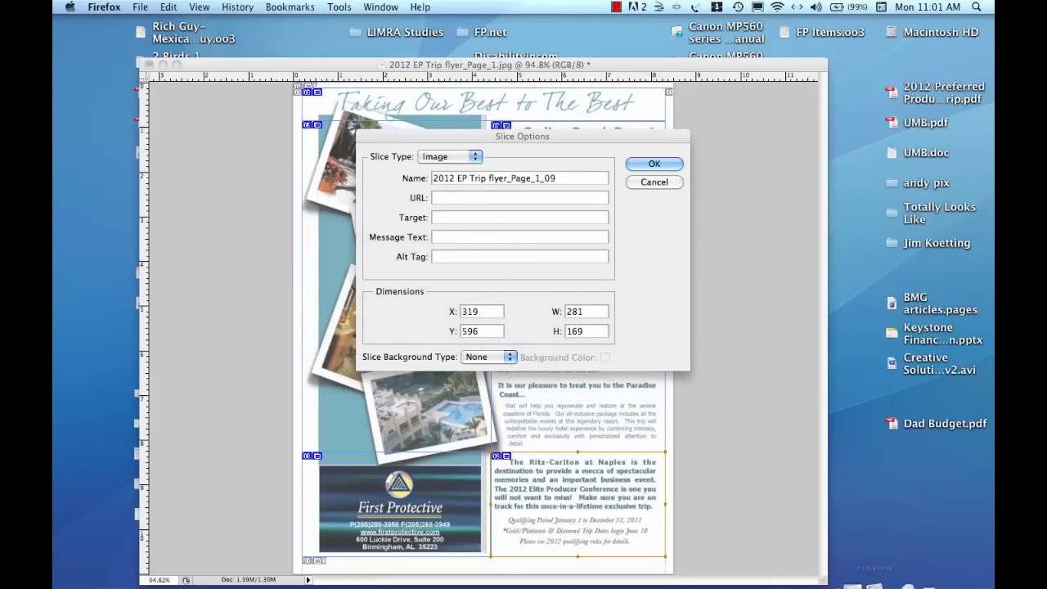
Step: Copy the Ritz-Carlton Naples page address in Firefox, then minimize the browser
mouse_move(872, 572)
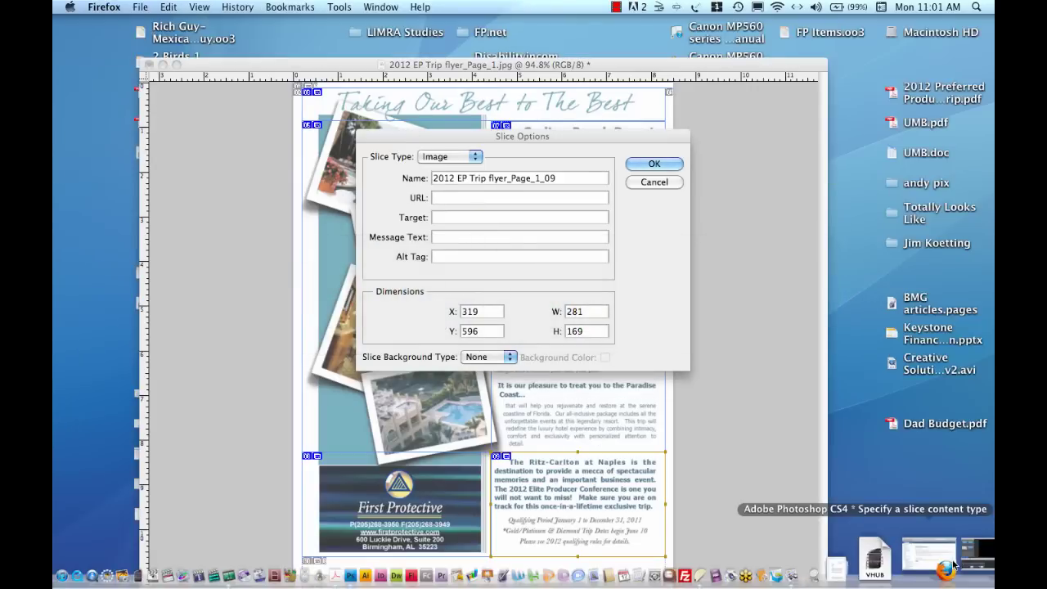
left_click(941, 557)
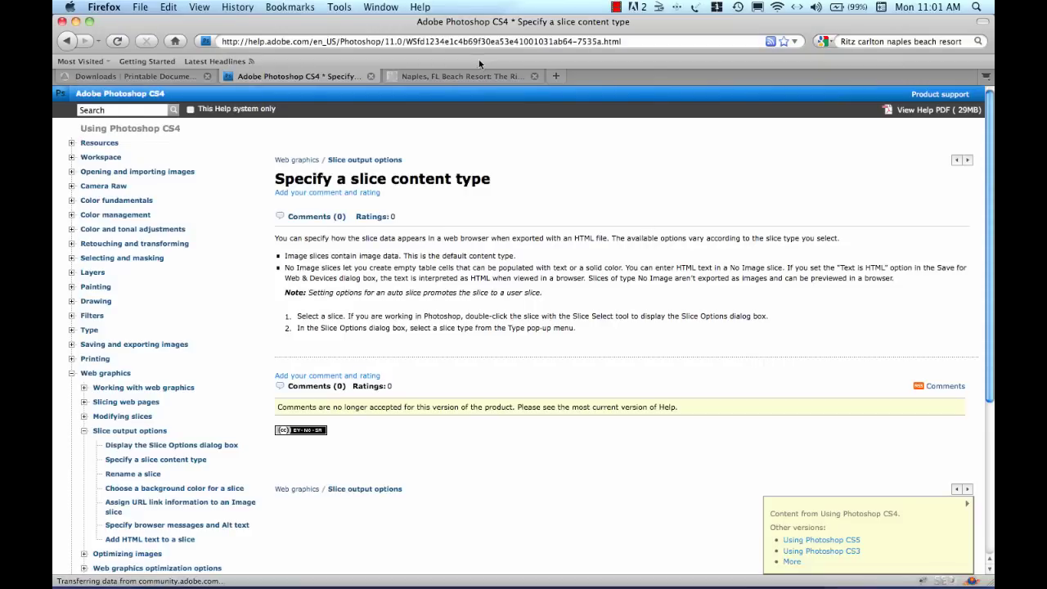
left_click(478, 75)
left_click(227, 41)
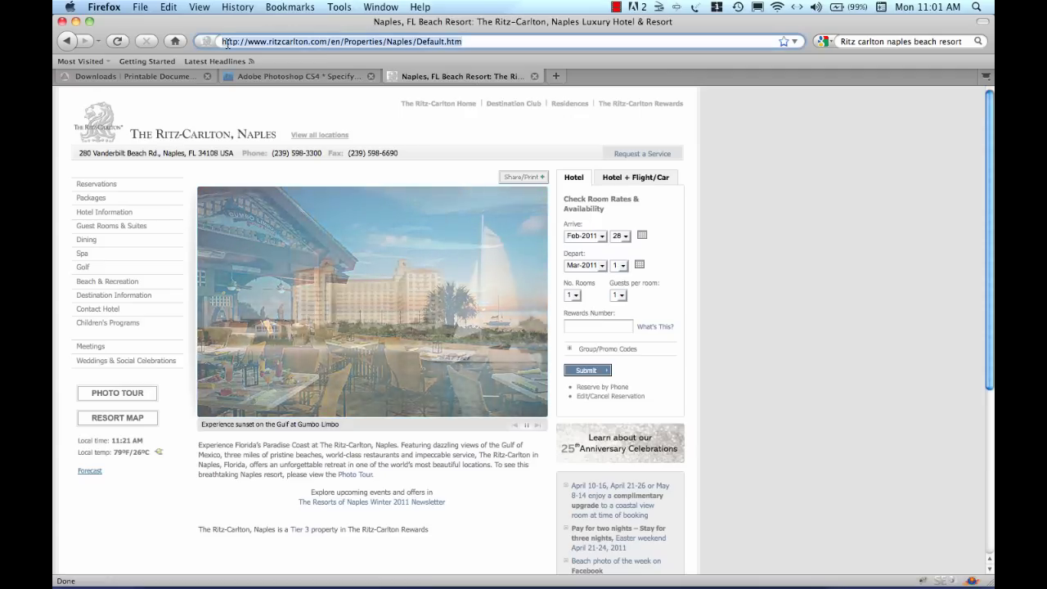
left_click(75, 21)
Step: Paste the Ritz-Carlton Naples address as the closing-paragraph slice's URL and confirm
left_click(451, 198)
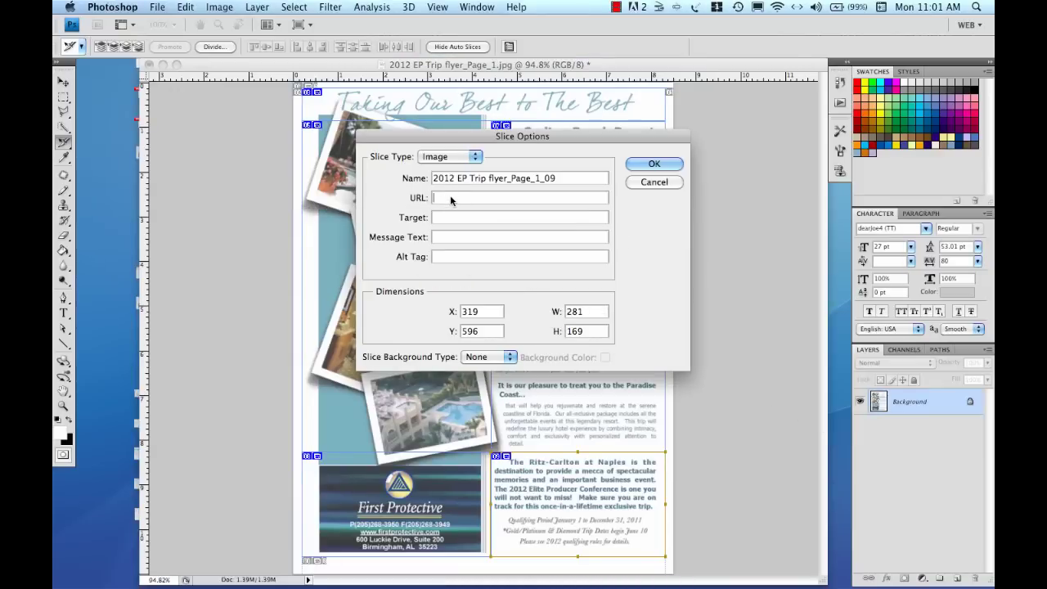
key("super+v")
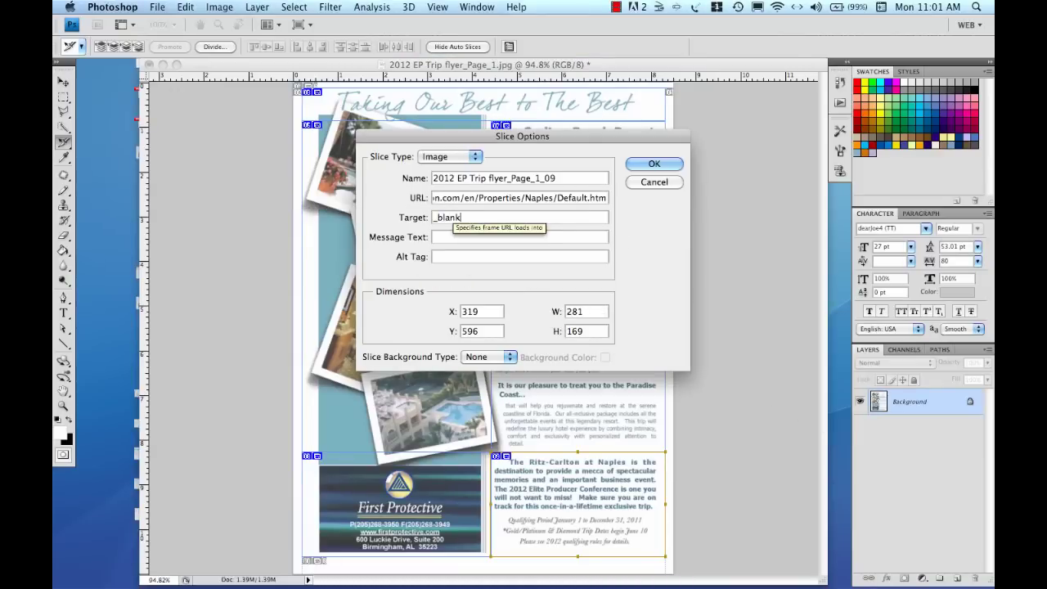
left_click(637, 166)
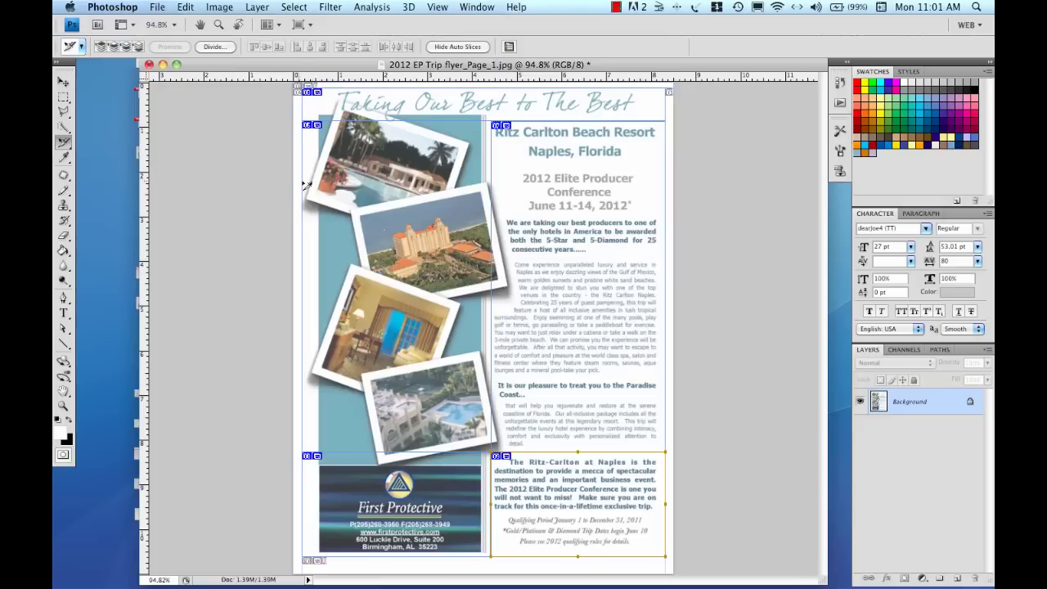
Step: Set the top and left edge slices to No Image
left_click(409, 88)
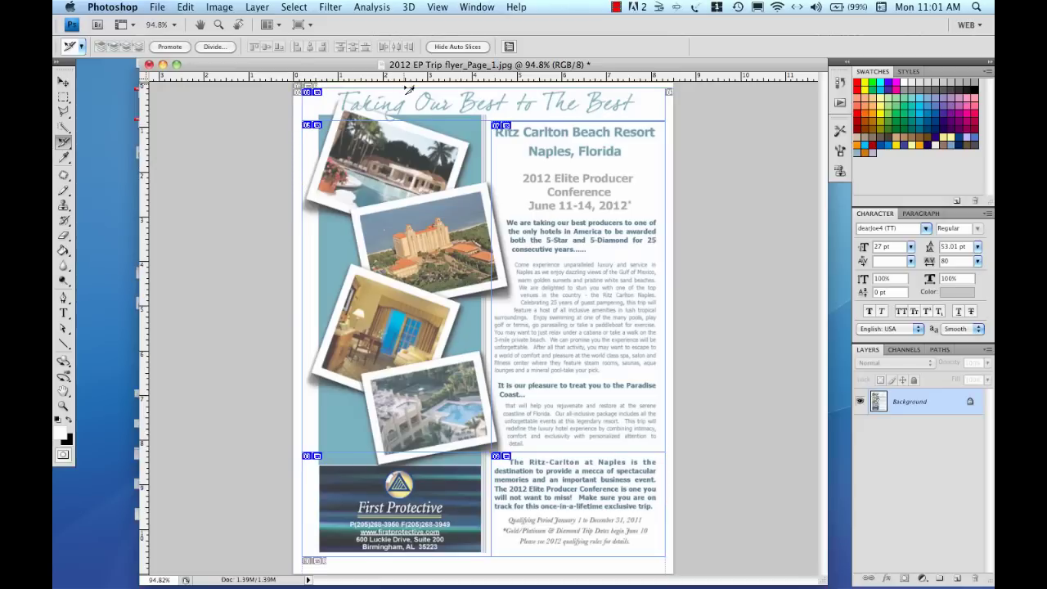
right_click(409, 88)
left_click(439, 103)
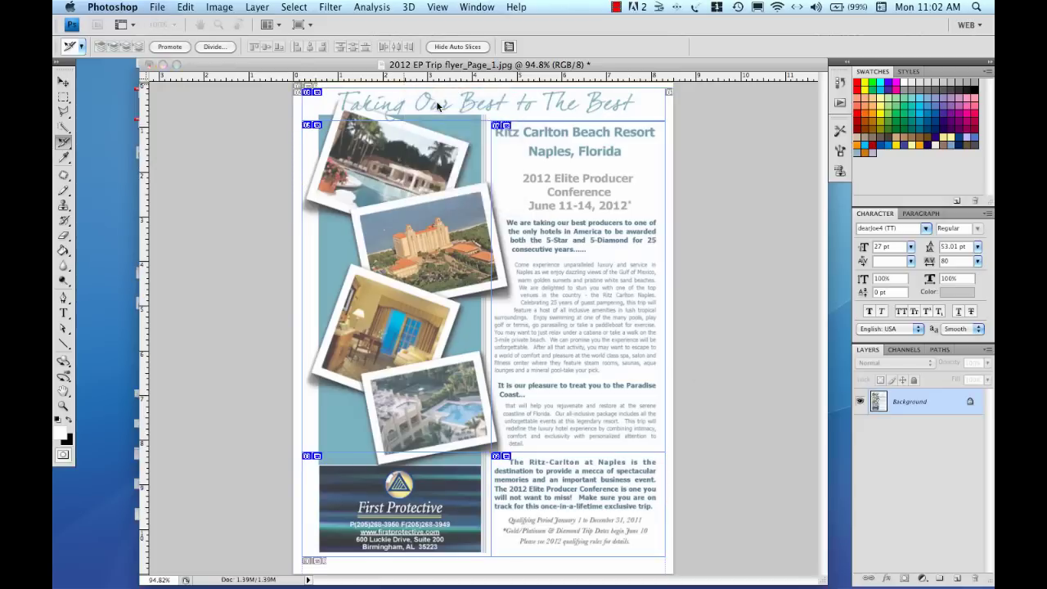
left_click(437, 157)
left_click(435, 143)
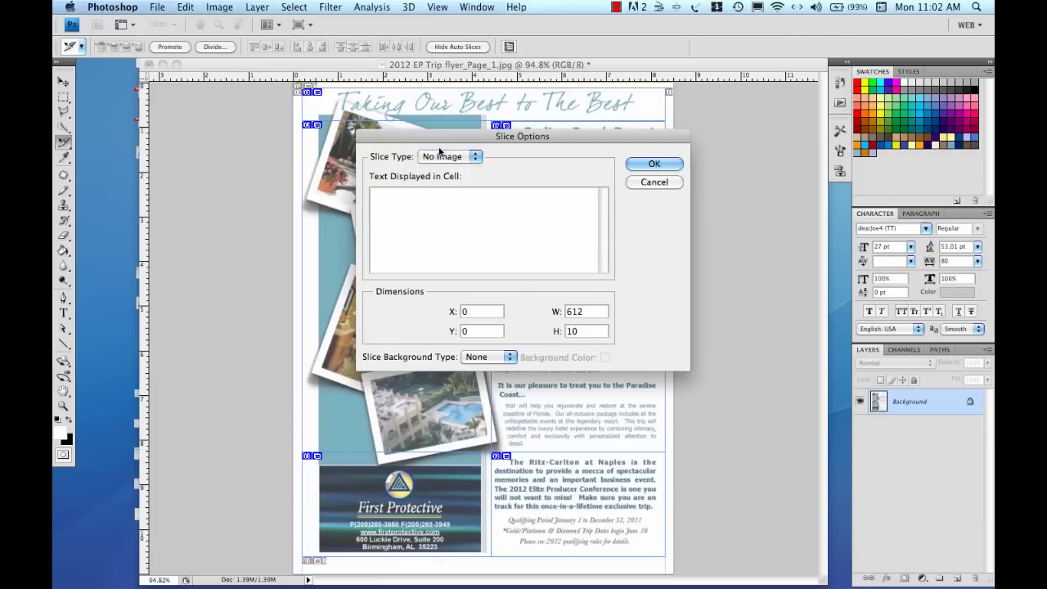
left_click(672, 167)
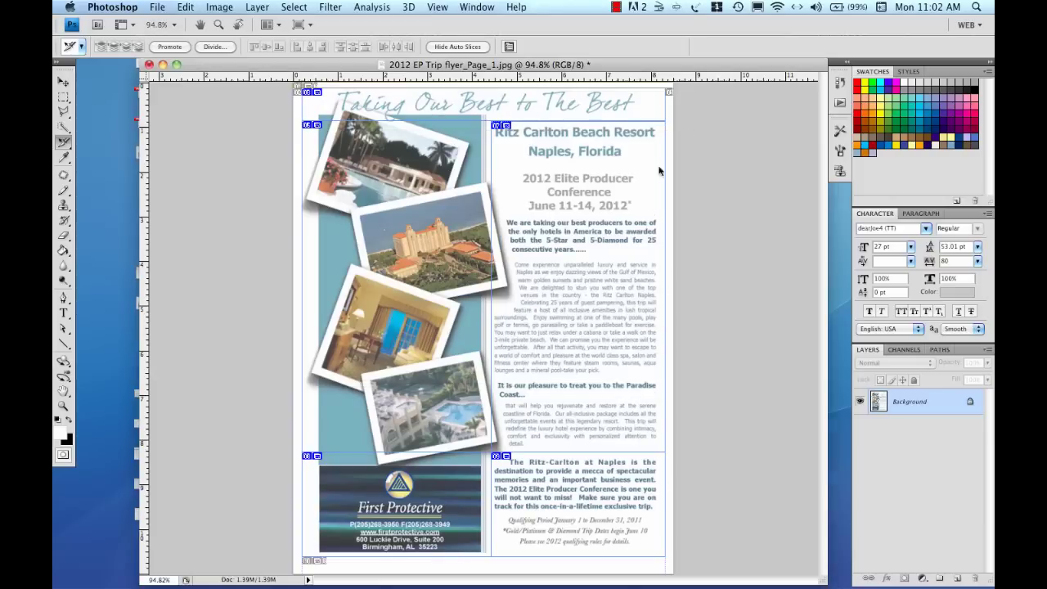
left_click(299, 162)
right_click(297, 161)
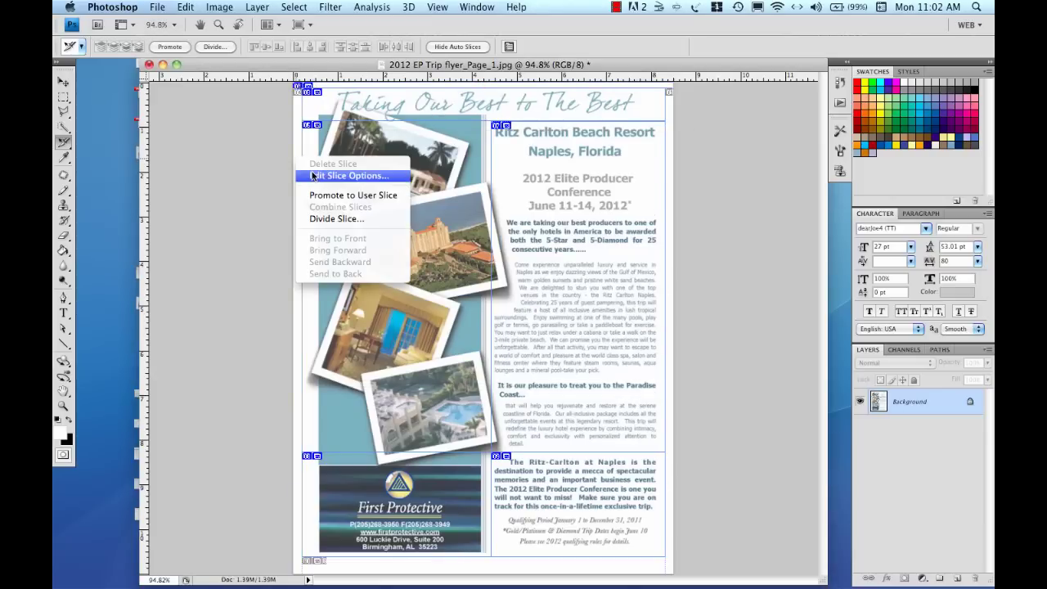
left_click(312, 176)
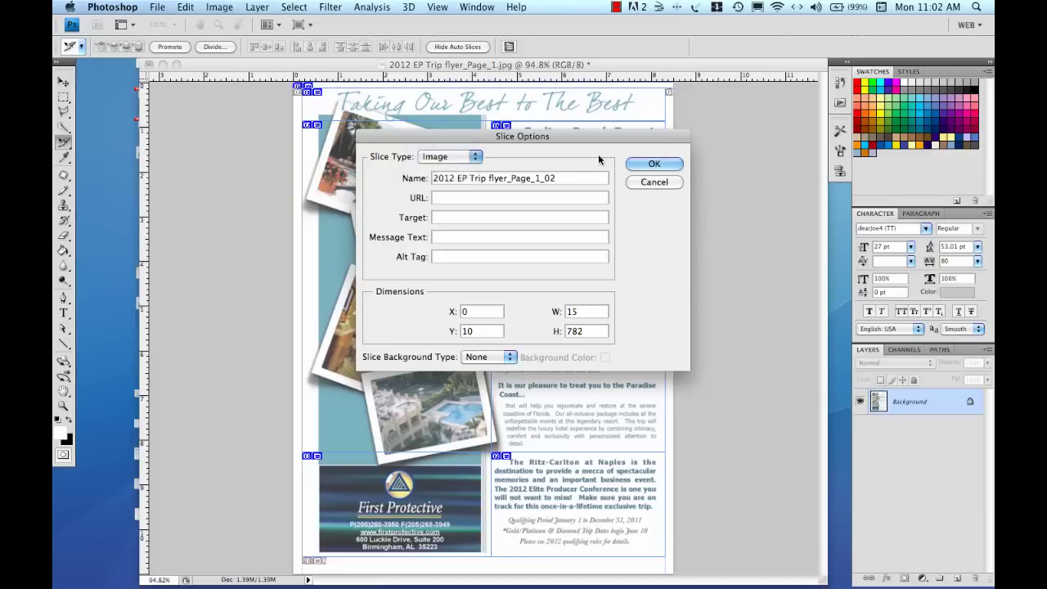
left_click(653, 163)
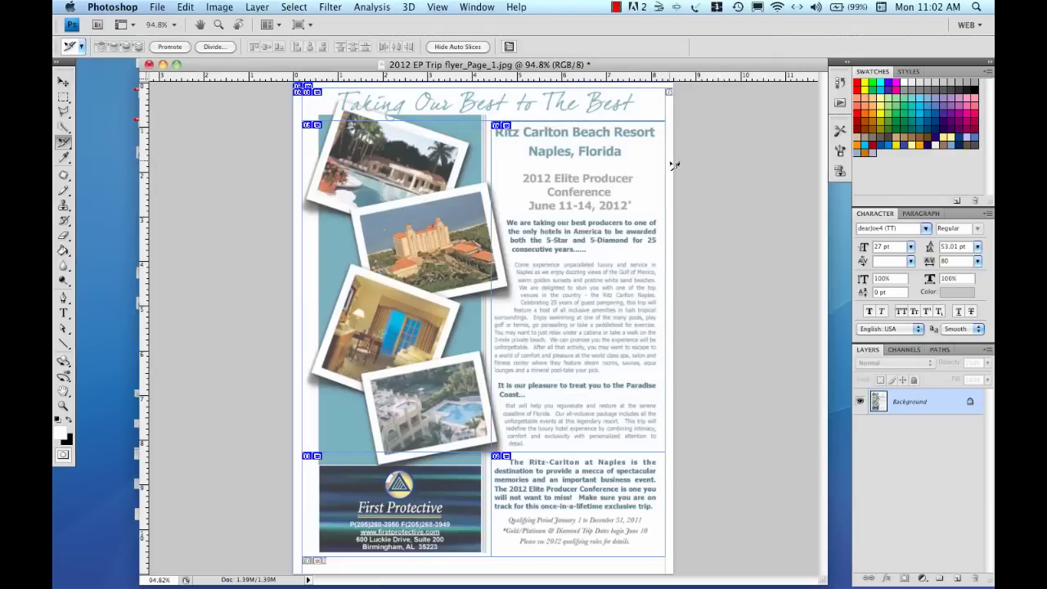
Step: Set the right and bottom edge slices to No Image
right_click(673, 166)
left_click(679, 172)
left_click(446, 157)
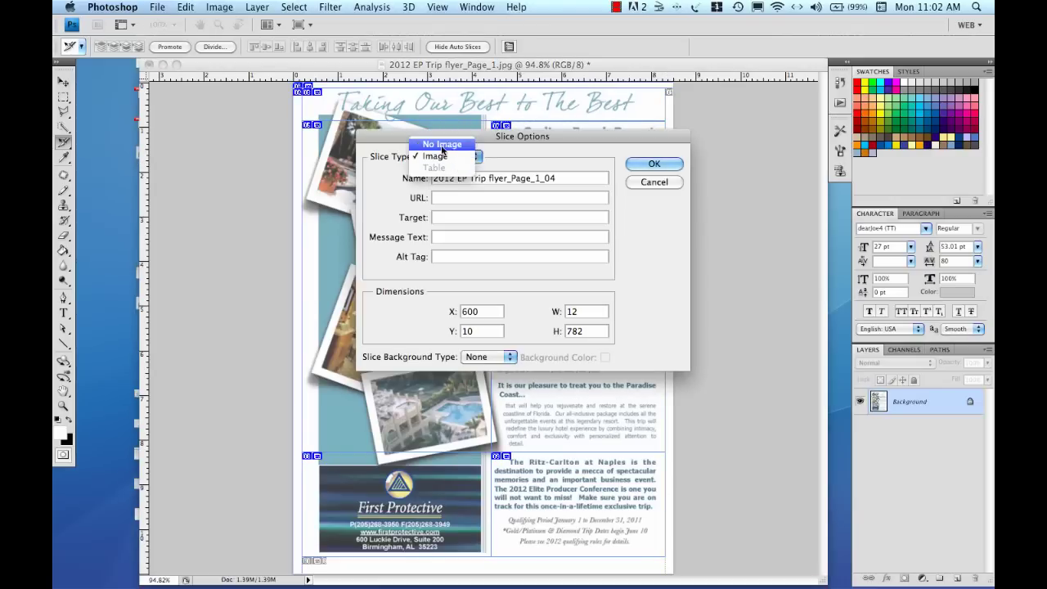
left_click(442, 144)
left_click(653, 164)
left_click(508, 460)
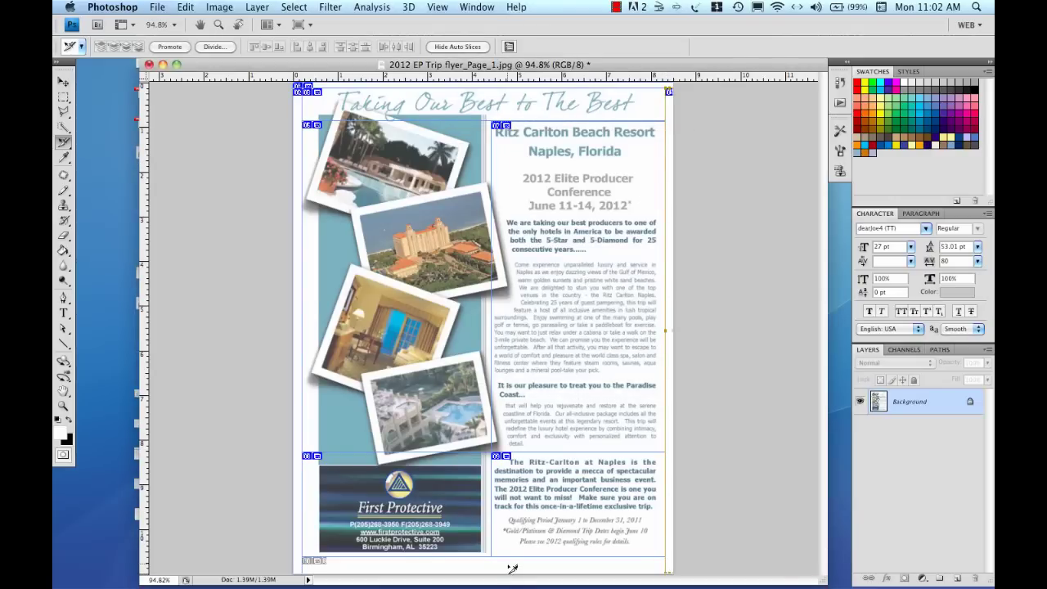
right_click(508, 459)
left_click(533, 476)
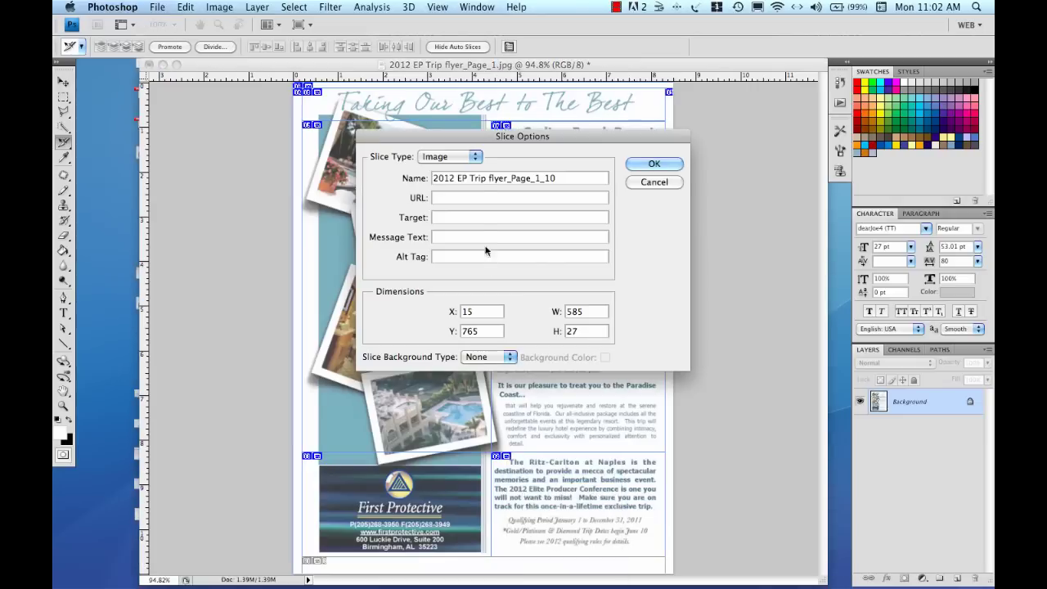
left_click(477, 156)
left_click(464, 149)
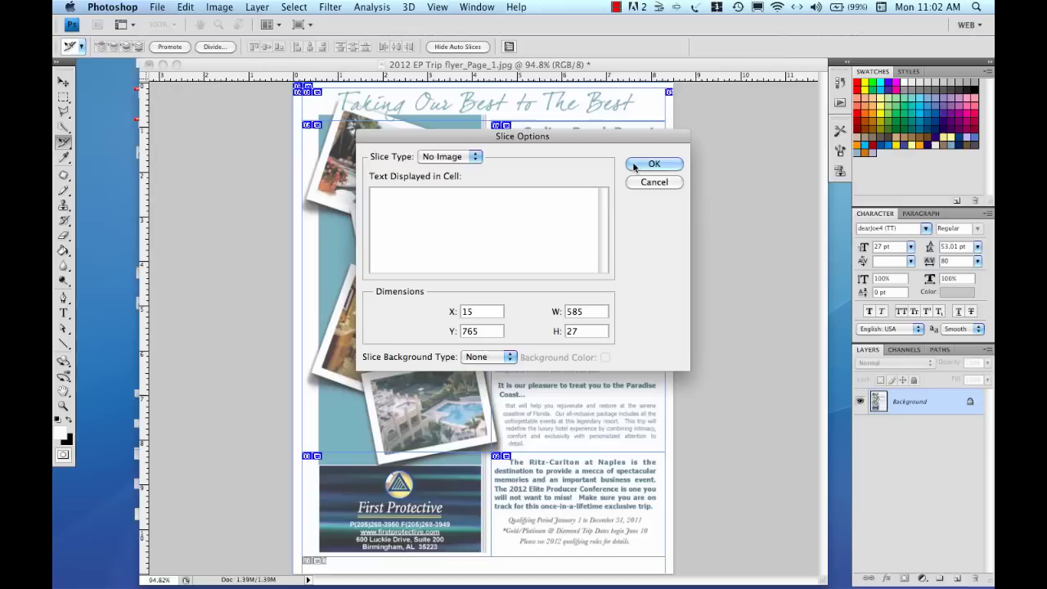
left_click(646, 165)
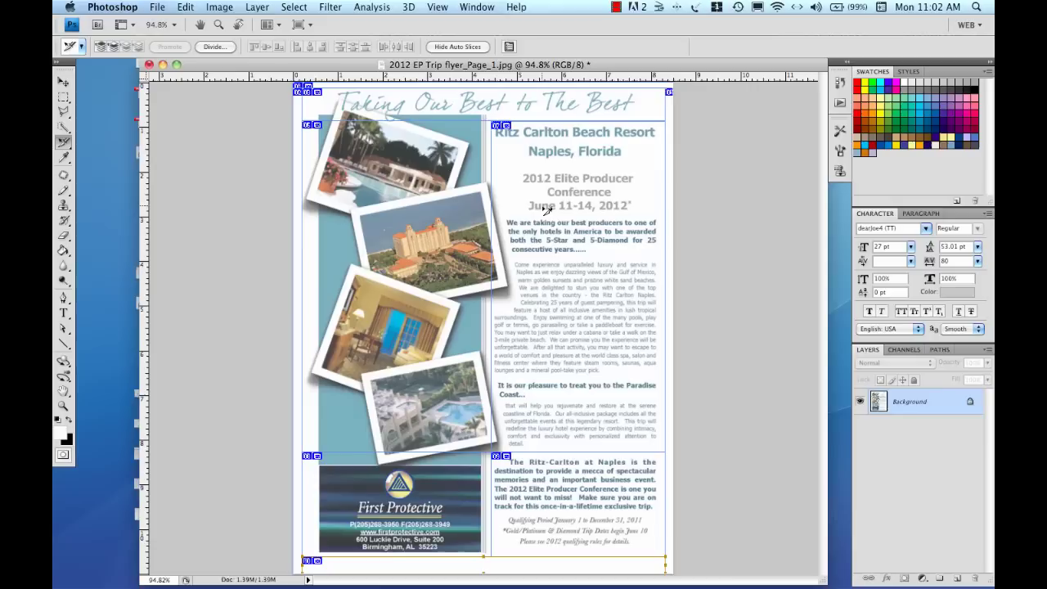
Step: Open Save for Web & Devices with the previews set to Fit in View
left_click(158, 7)
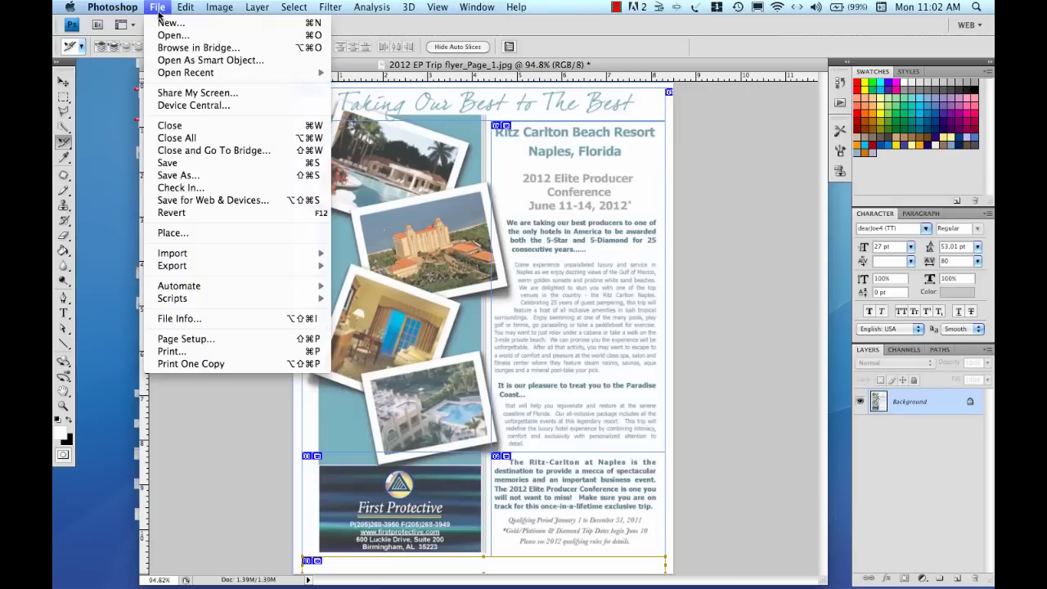
left_click(207, 202)
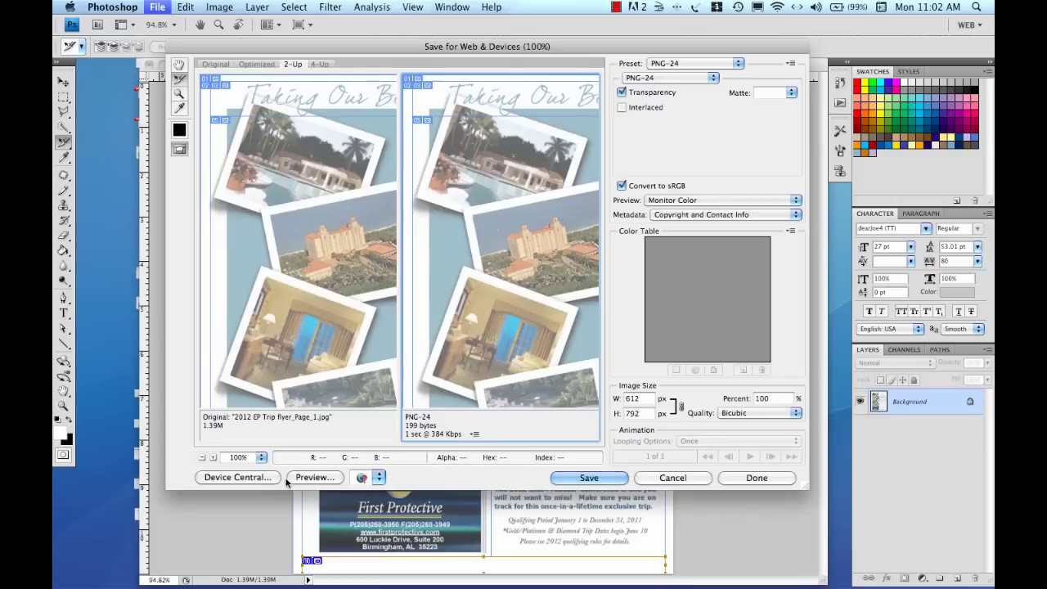
left_click(261, 459)
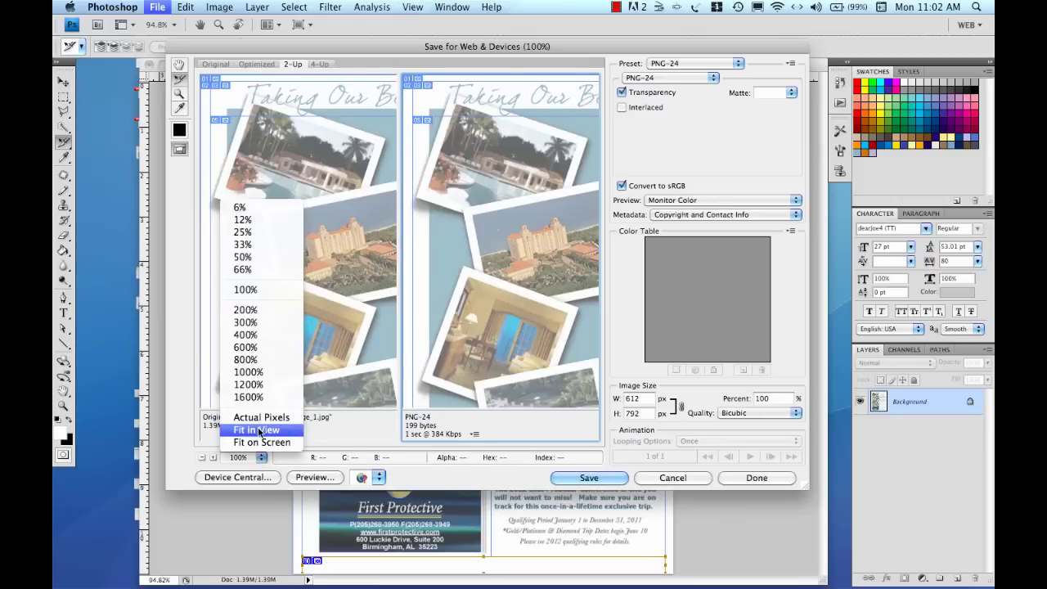
left_click(258, 430)
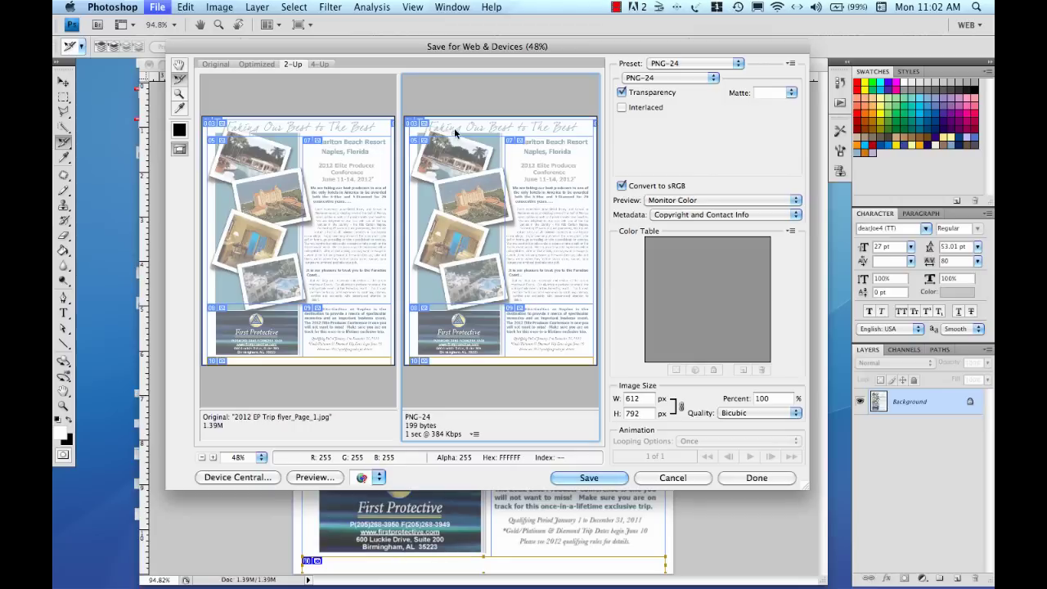
Step: Keep the PNG-24 preset and the 384 Kbps download estimate
left_click(672, 64)
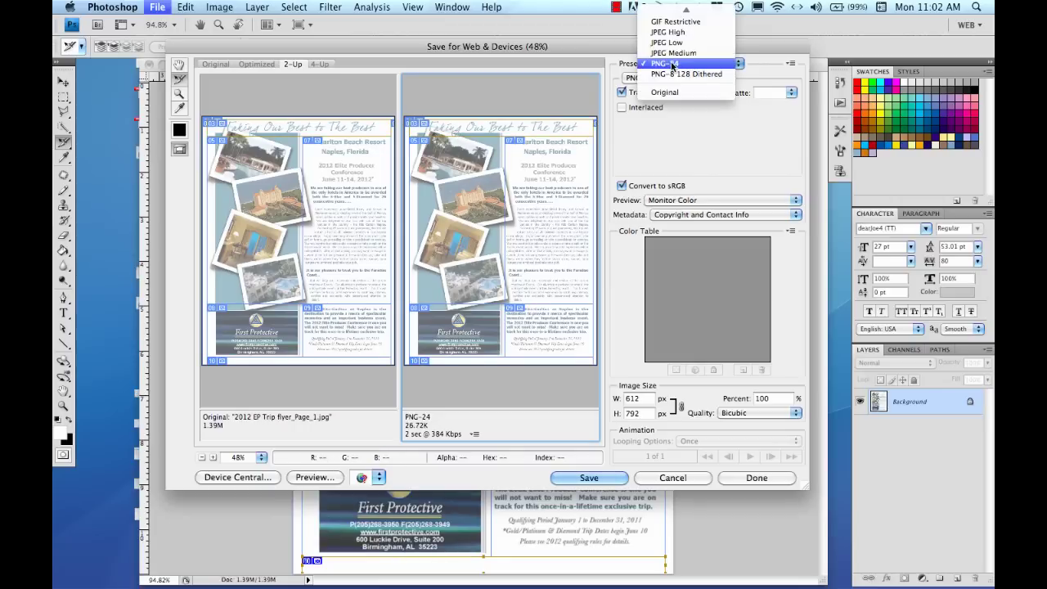
left_click(672, 66)
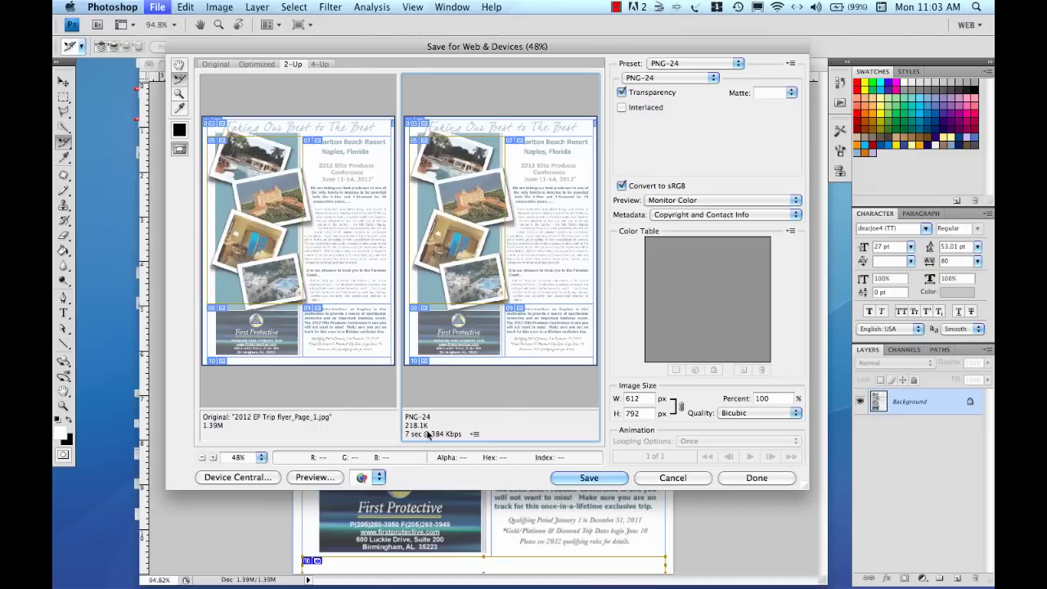
left_click(475, 433)
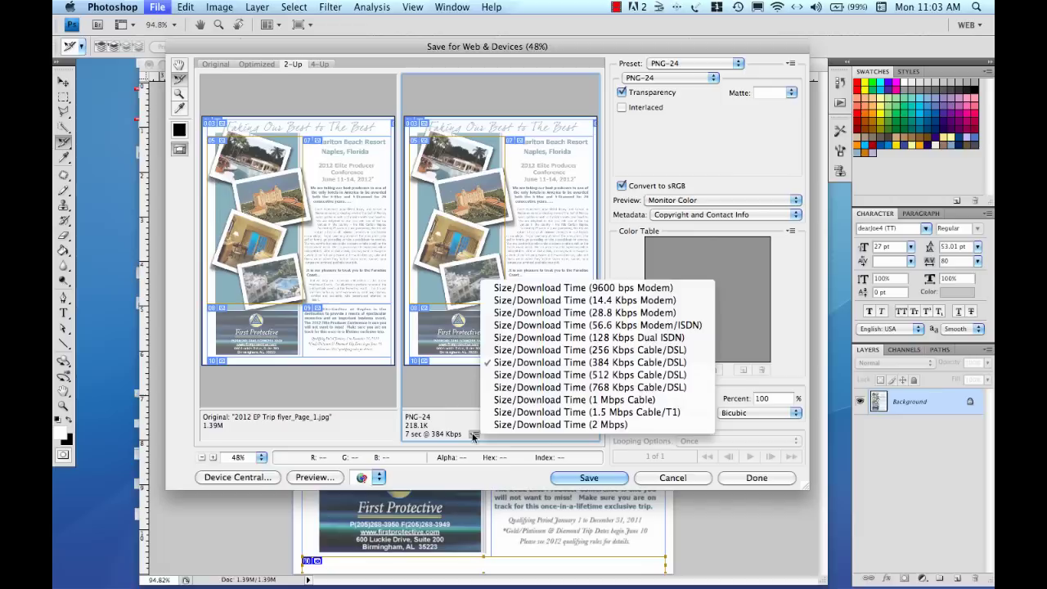
left_click(462, 426)
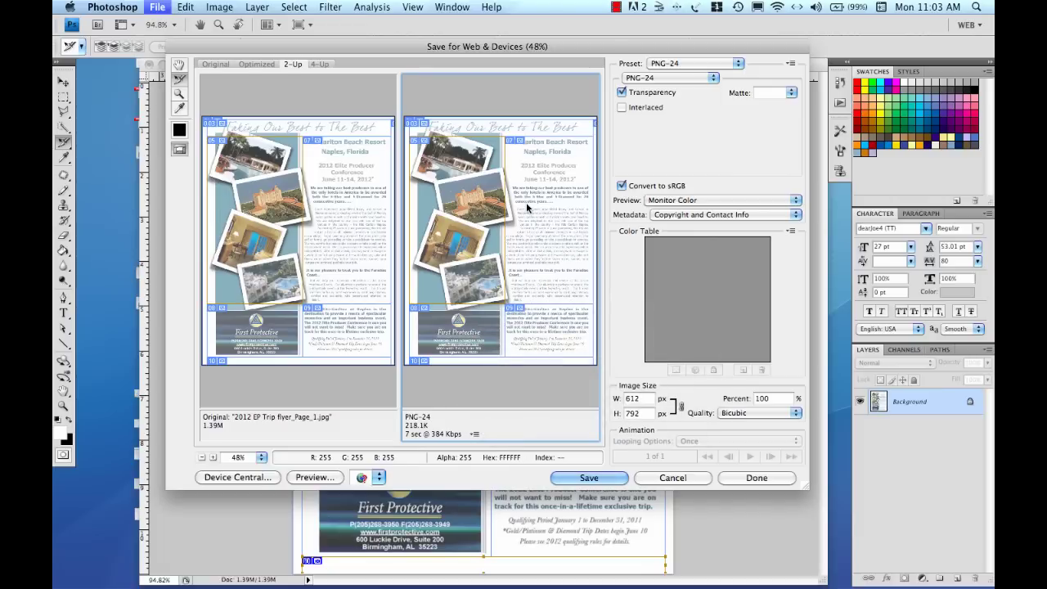
left_click(790, 63)
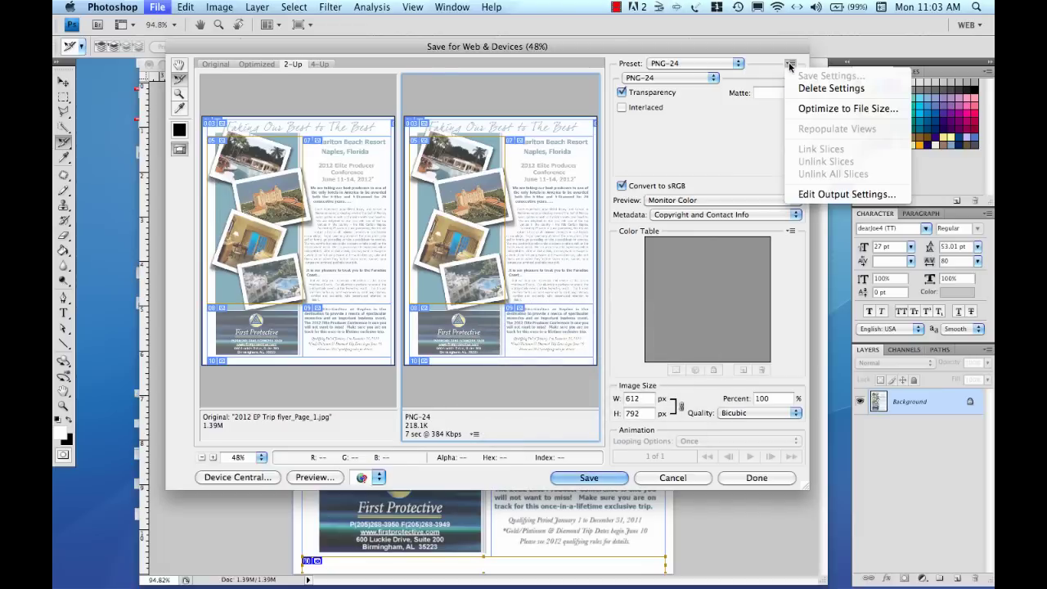
Step: Review the Slices output settings, keeping the default slice naming, and accept them
left_click(808, 193)
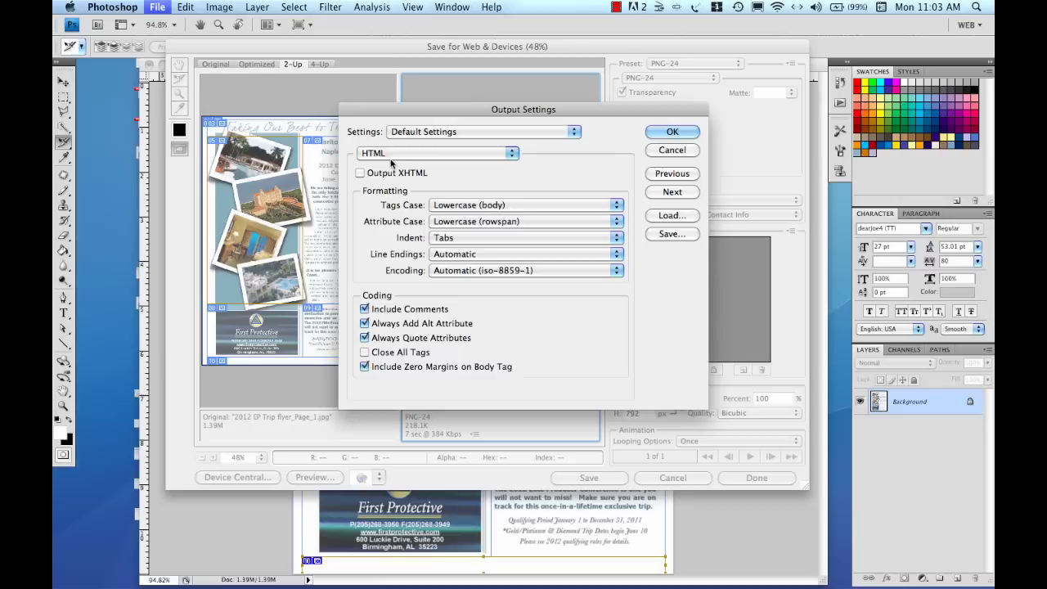
left_click(446, 153)
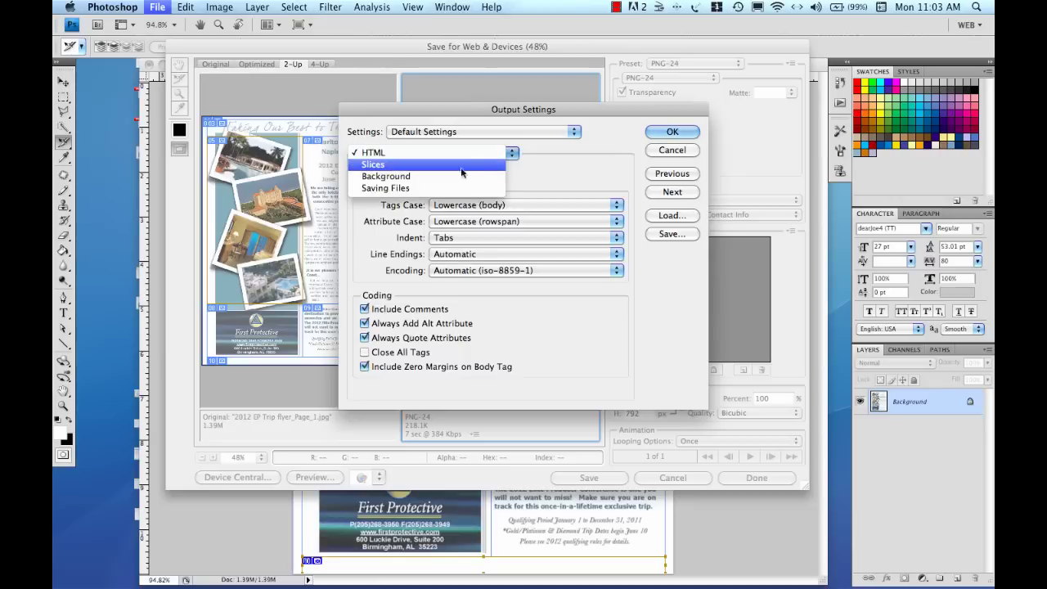
left_click(452, 167)
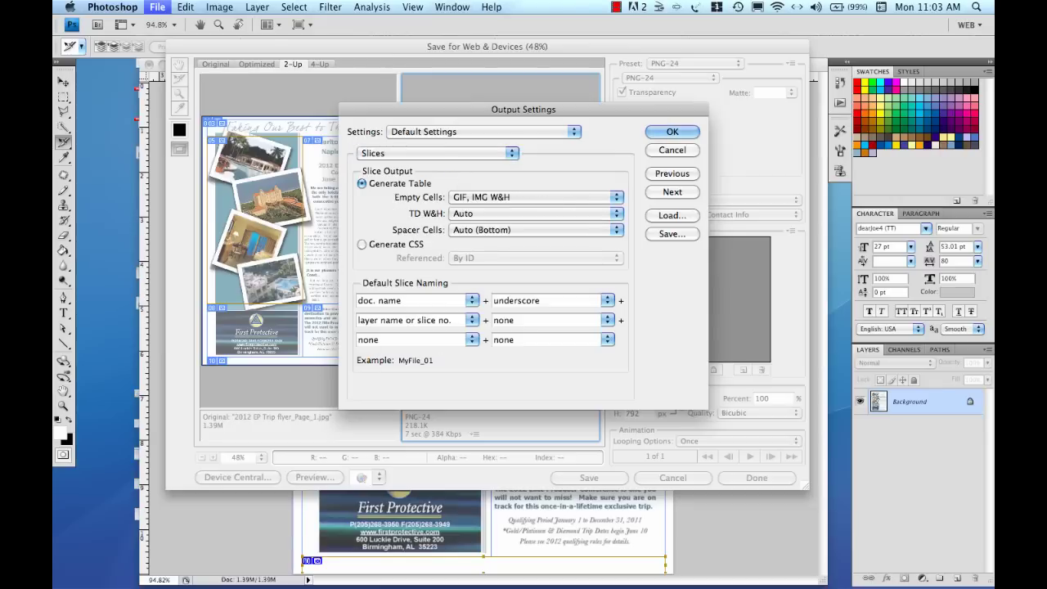
left_click(668, 132)
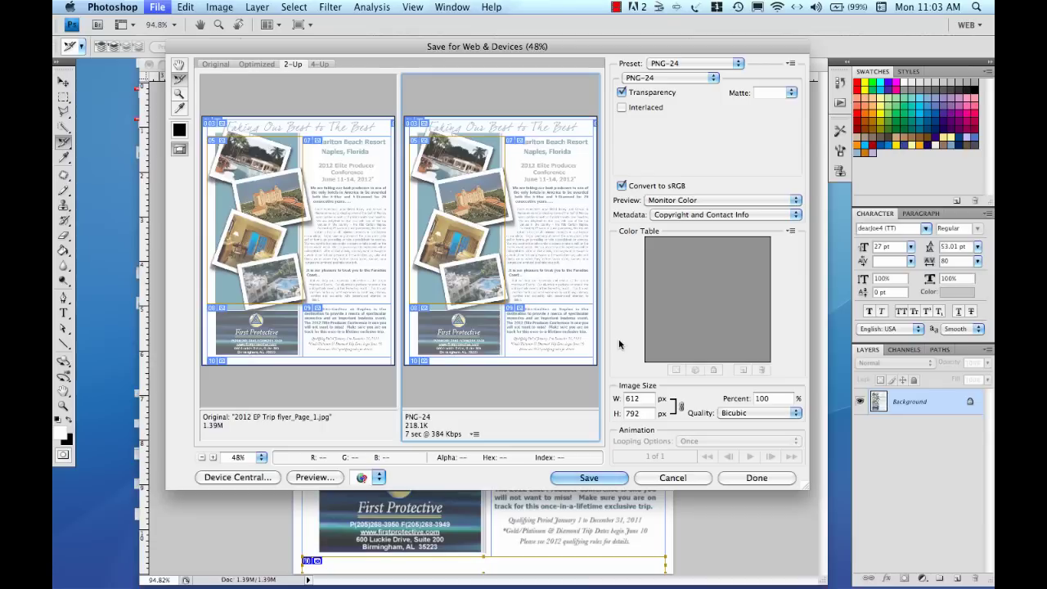
Step: Save HTML and Images with Default Settings and All Slices into 2012 Sales Conference
left_click(612, 477)
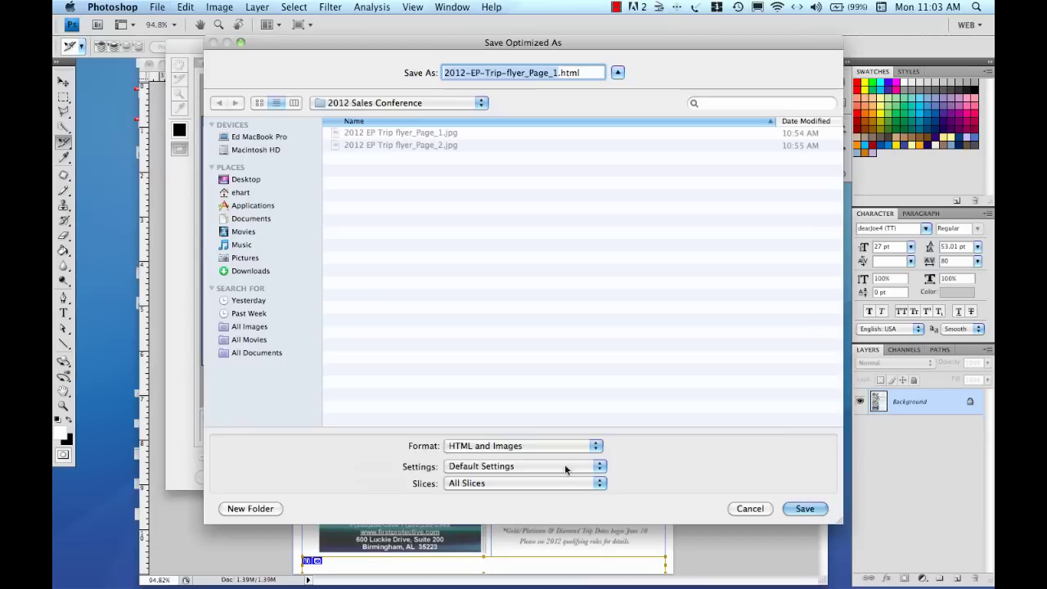
left_click(360, 103)
left_click(360, 104)
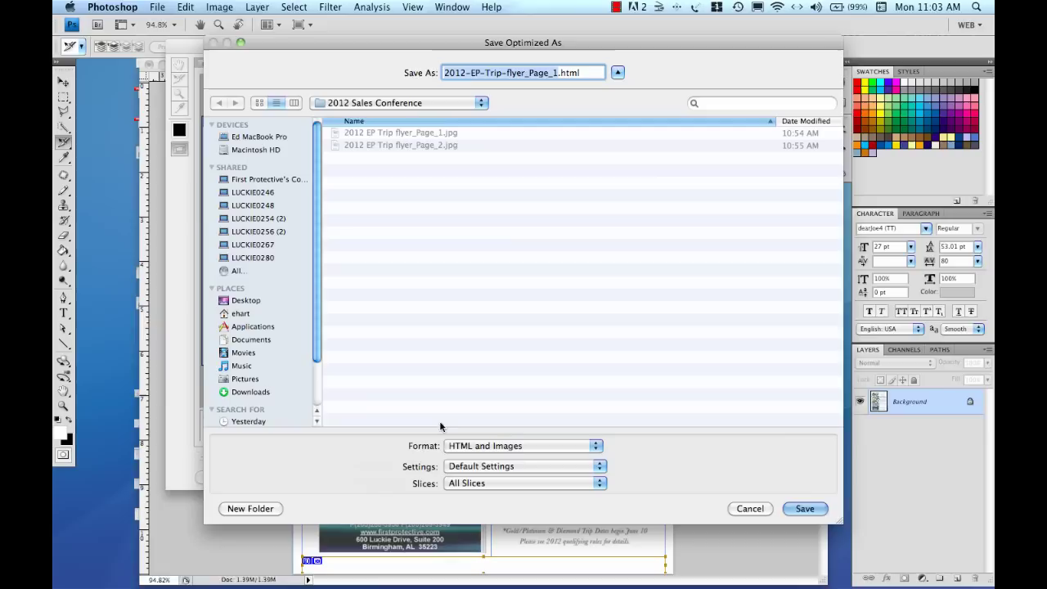
left_click(561, 448)
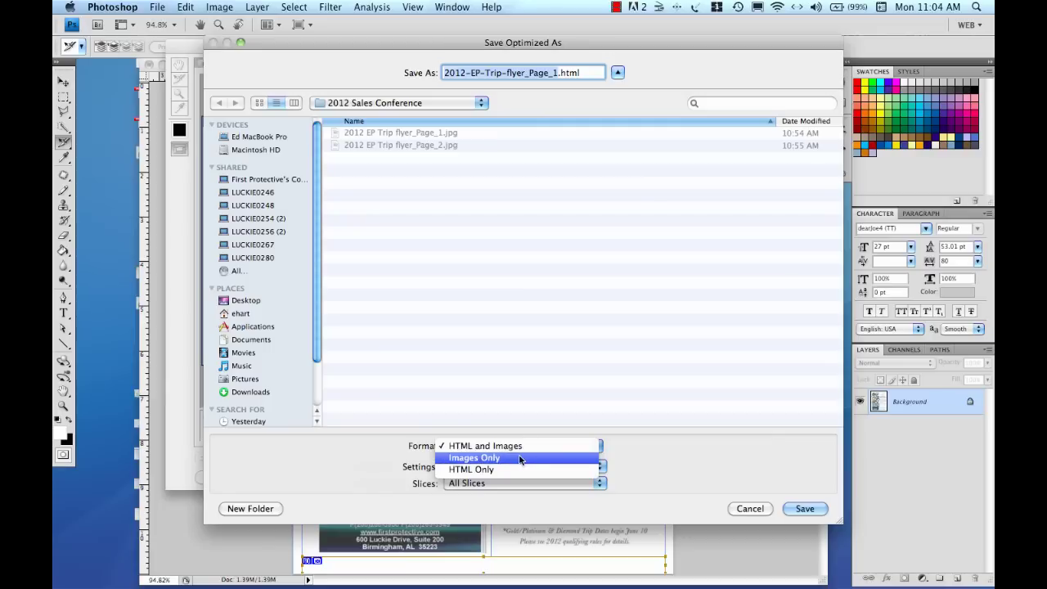
left_click(561, 417)
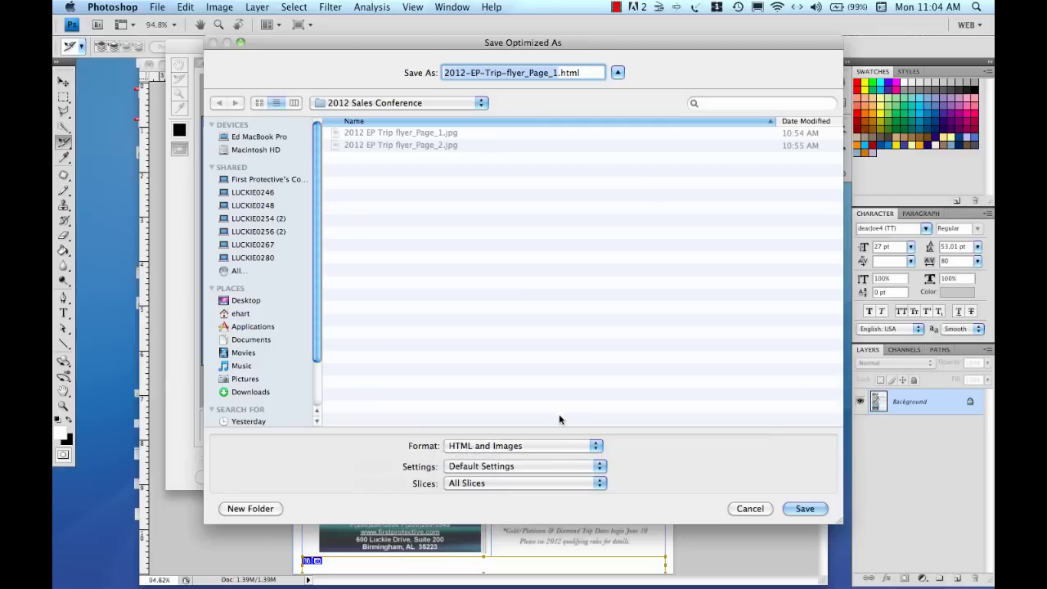
left_click(516, 465)
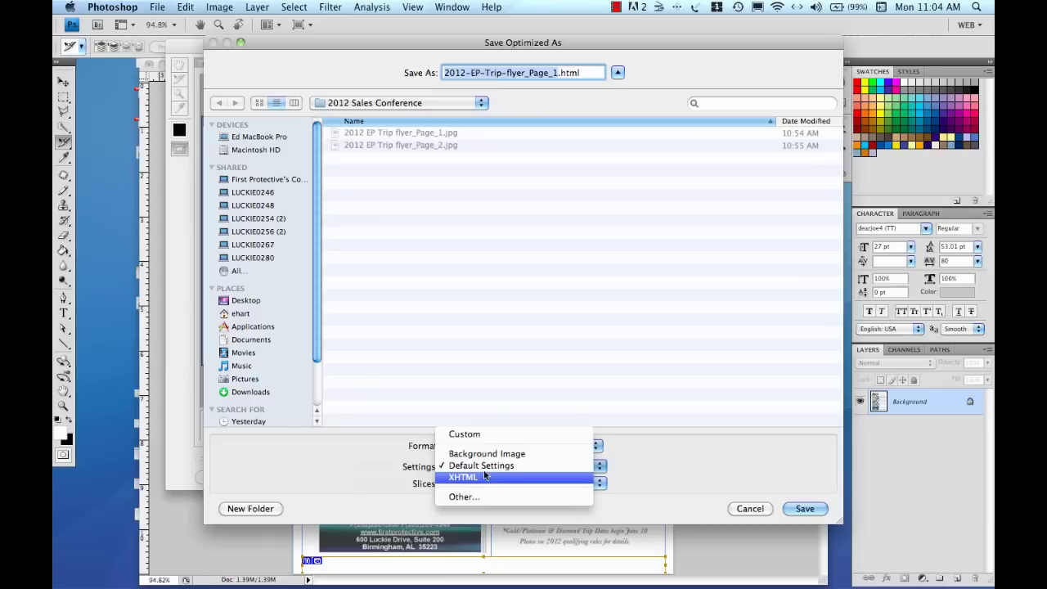
left_click(556, 422)
left_click(601, 486)
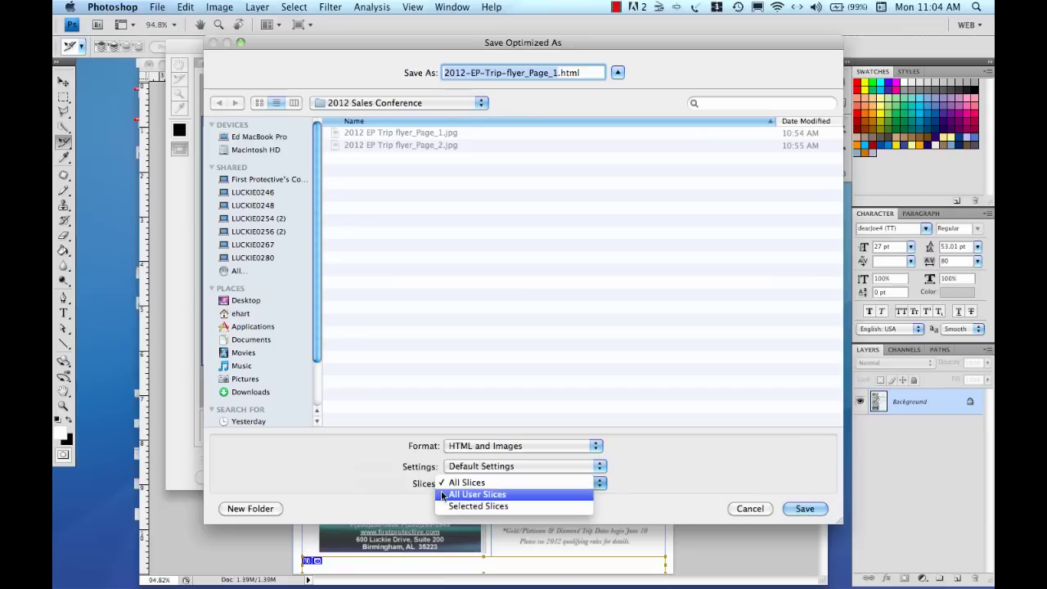
left_click(647, 436)
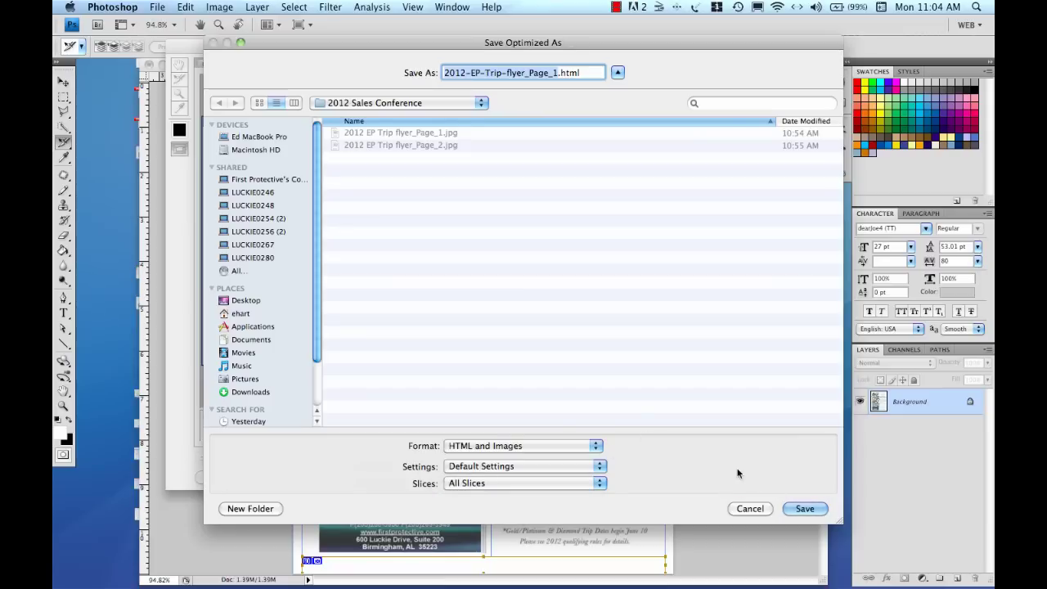
left_click(805, 508)
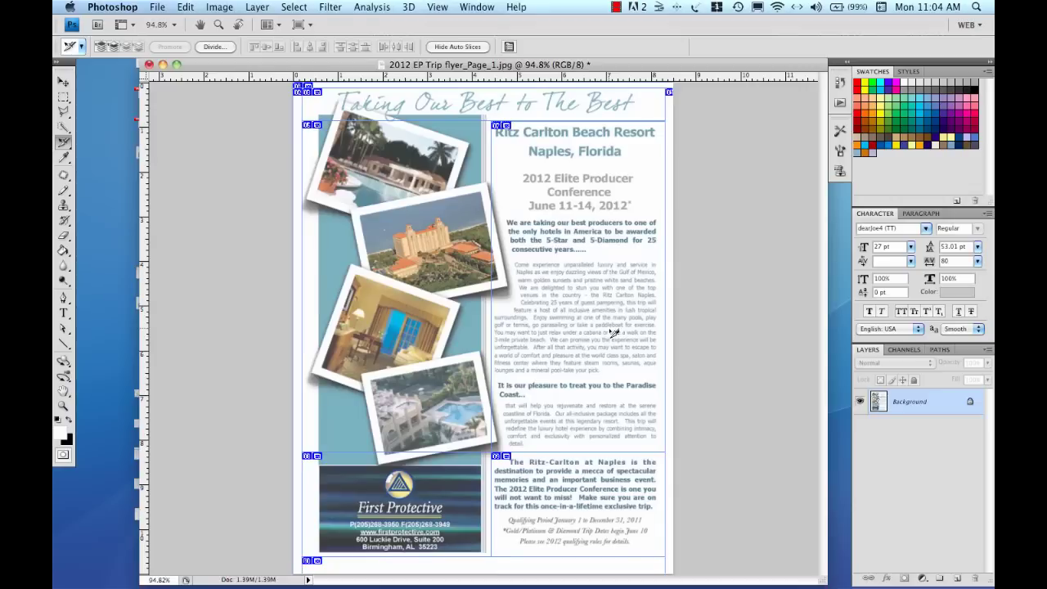
Step: In Finder, check the exported HTML file and preview slice PNGs _08, _07 and _06
mouse_move(768, 577)
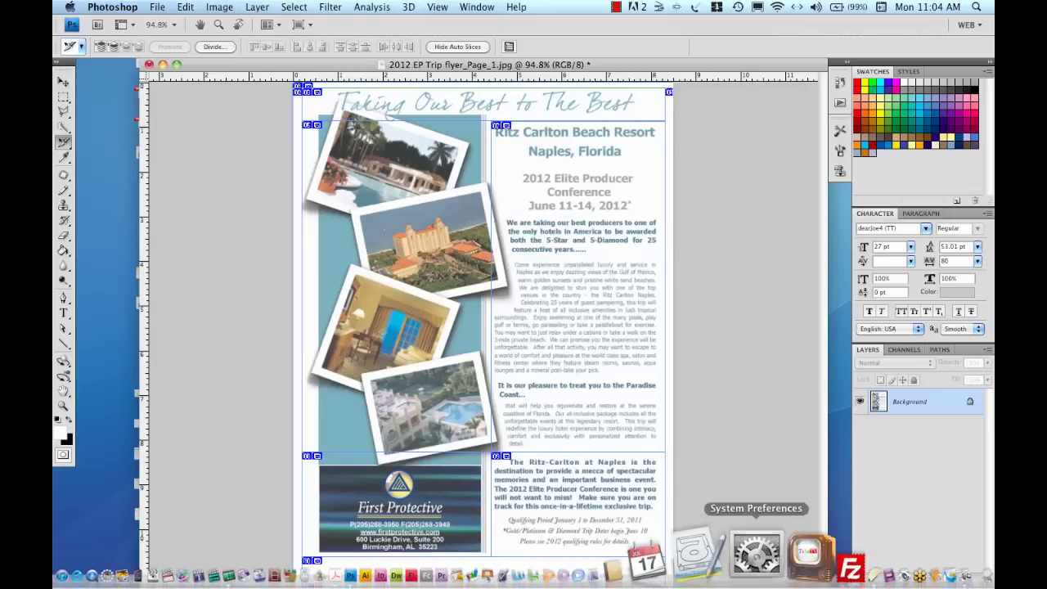
left_click(69, 560)
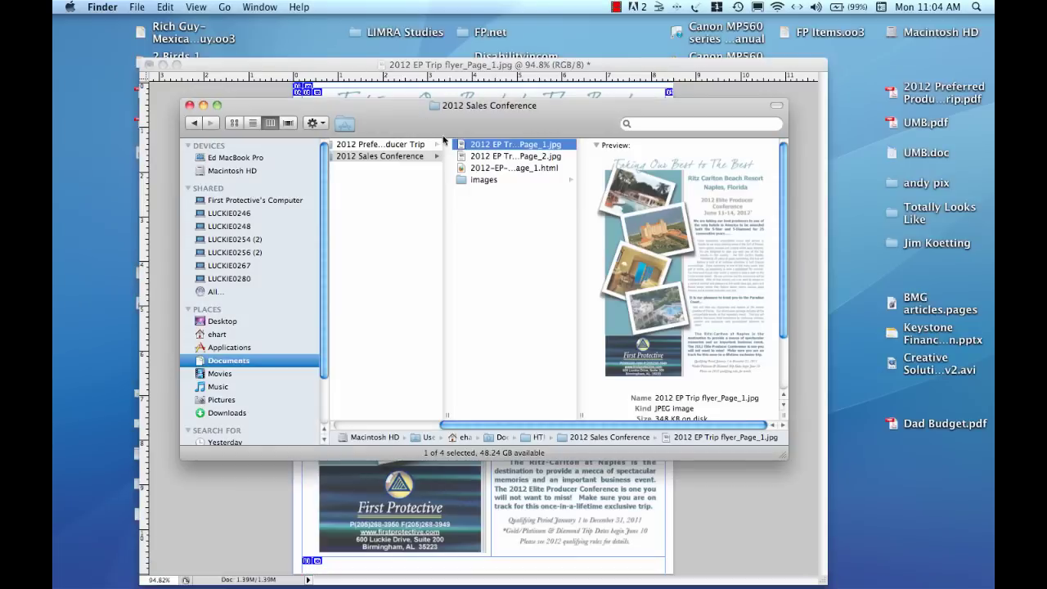
left_click(487, 169)
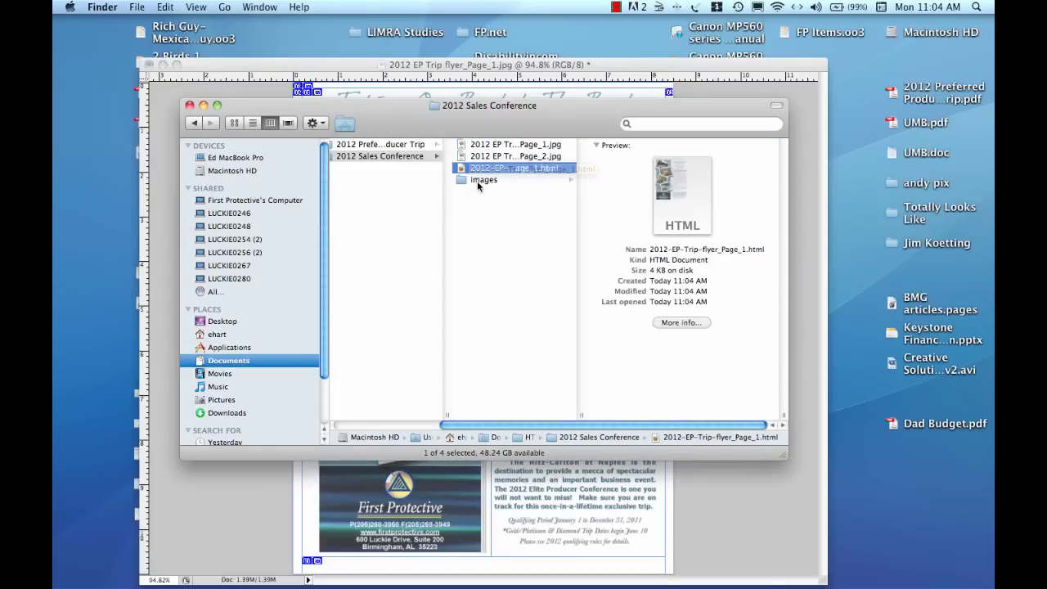
left_click(486, 181)
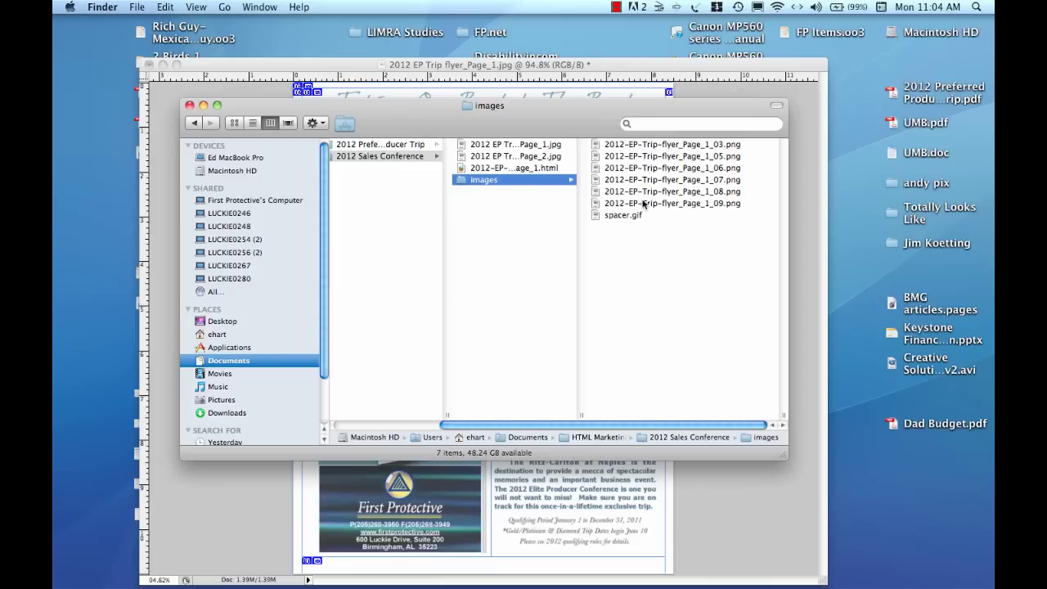
left_click(642, 204)
left_click(564, 189)
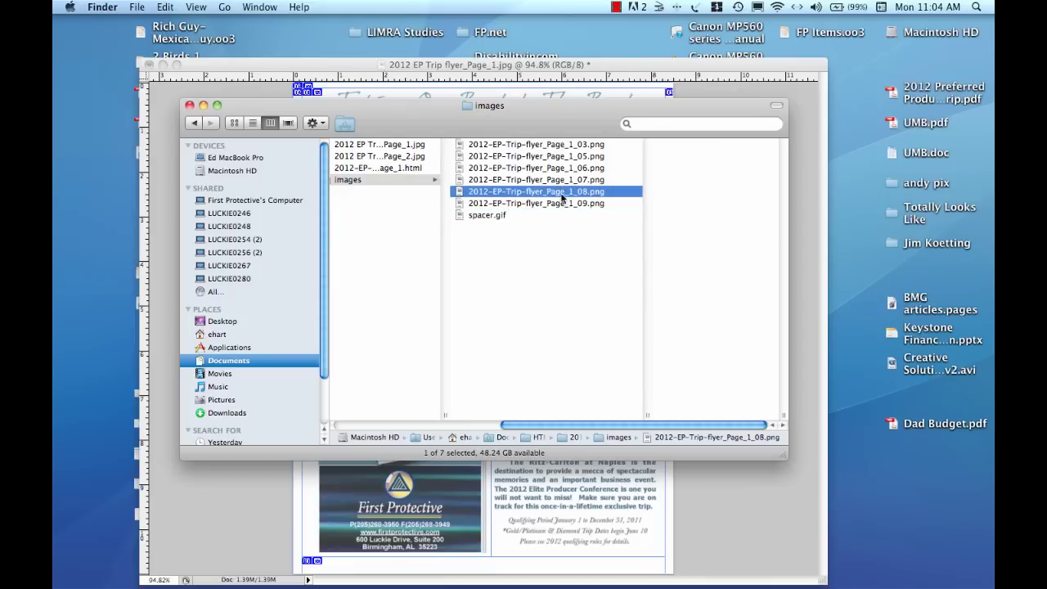
left_click(565, 180)
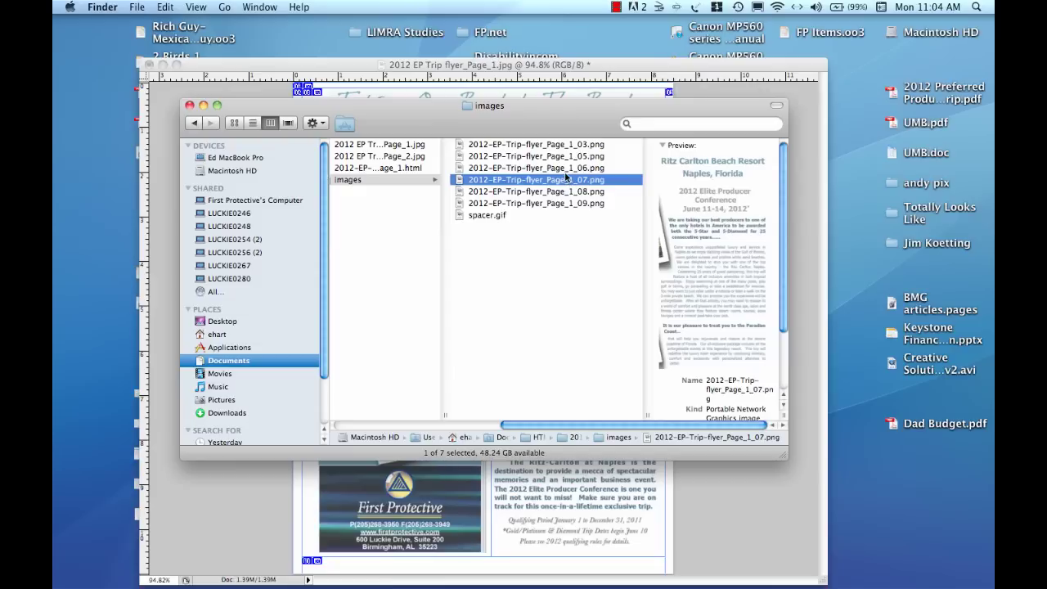
left_click(566, 168)
scroll(491, 220, "left", 5)
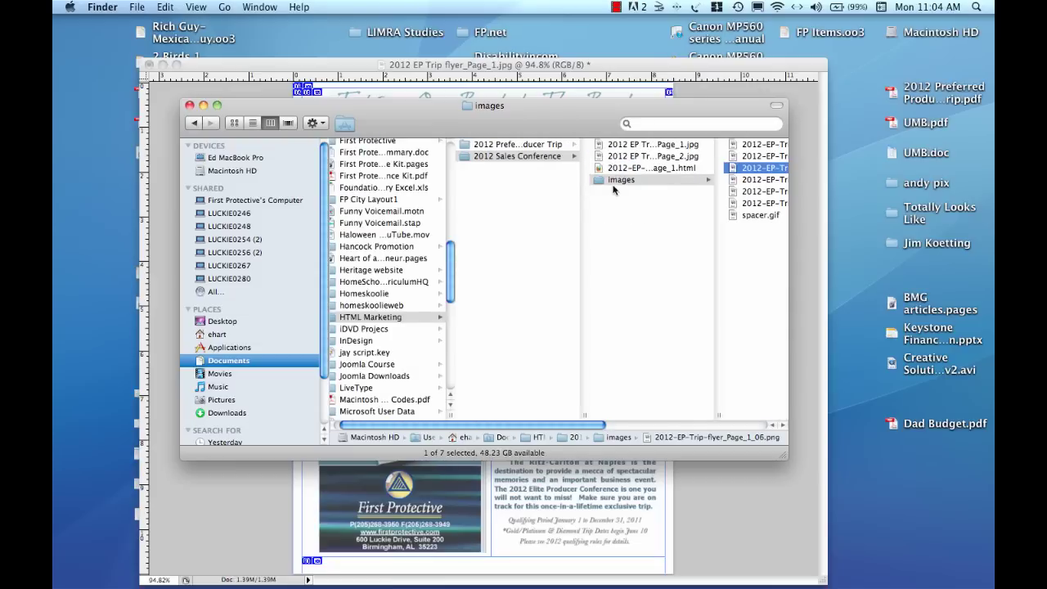
left_click(573, 168)
Step: Open 2012-EP-Trip-flyer_Page_1.html in Taco HTML Edit
right_click(530, 169)
mouse_move(533, 186)
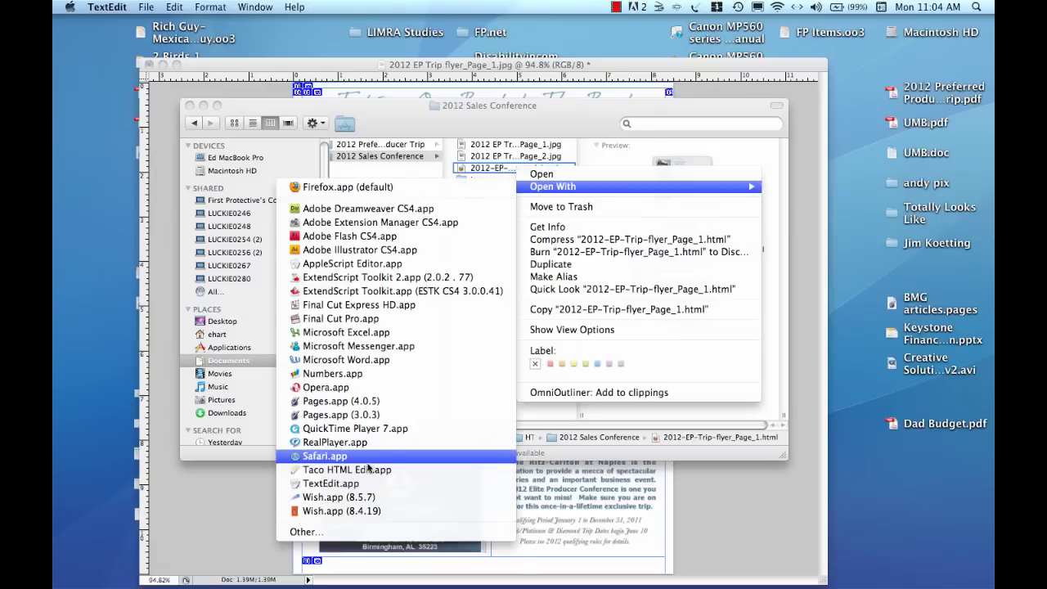
left_click(367, 471)
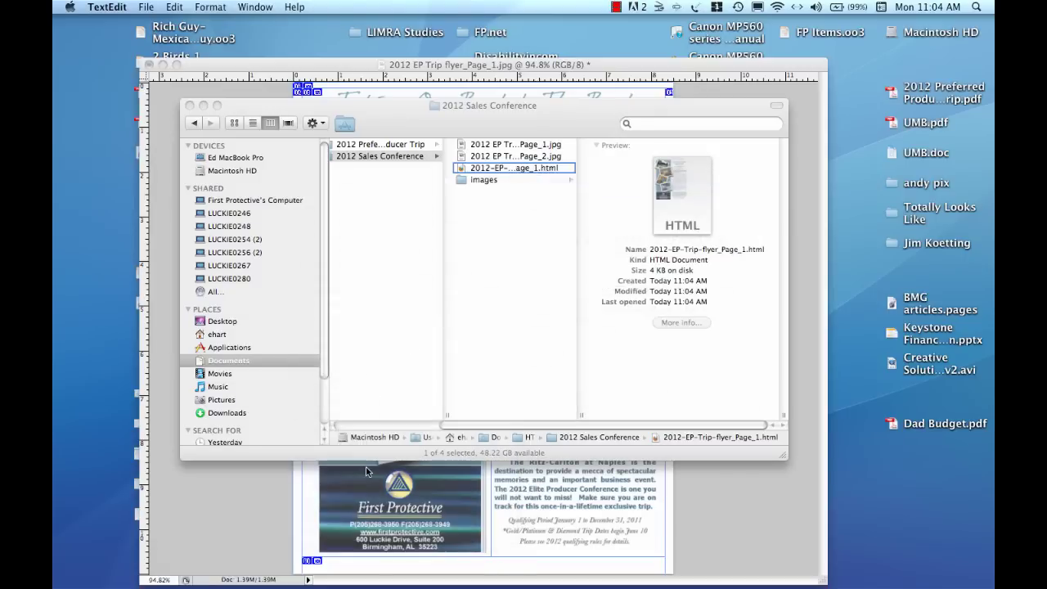
Step: Highlight the firstprotective.com and Ritz-Carlton links around the bottom slices, then quit the editor
scroll(552, 214, "down", 2)
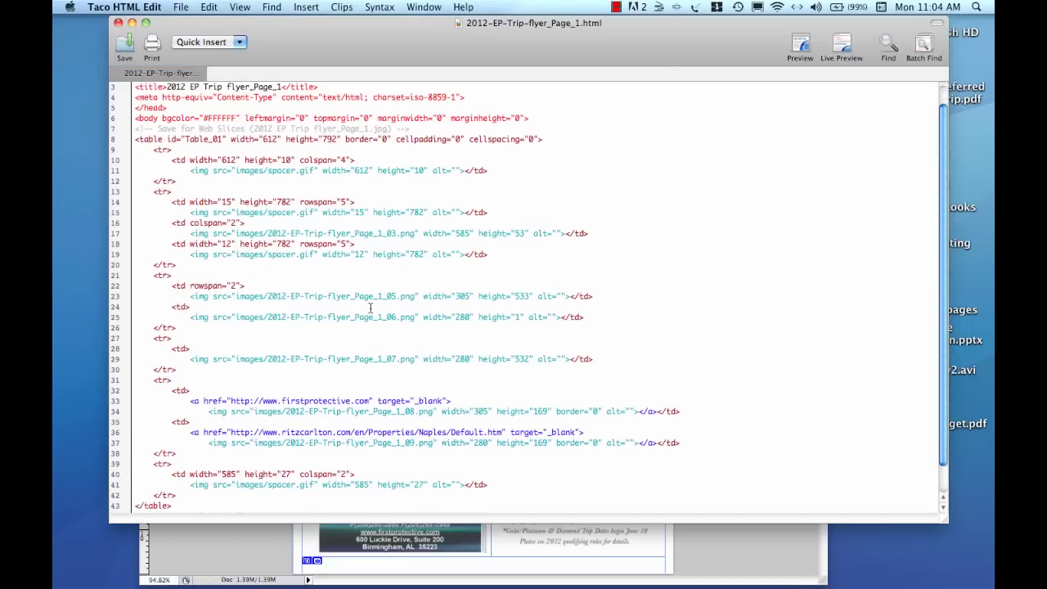
scroll(348, 302, "down", 3)
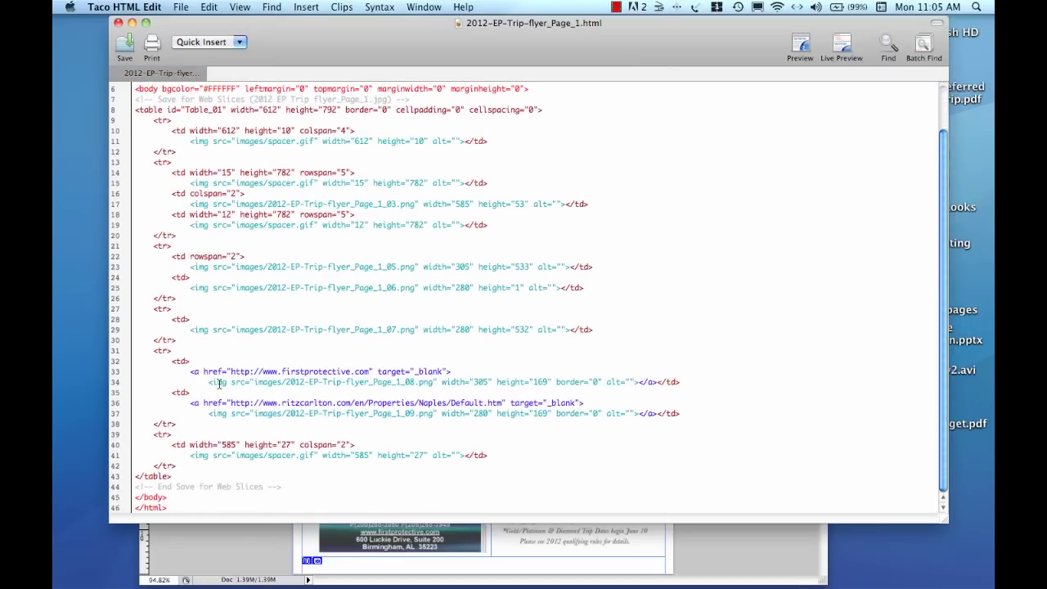
left_click_drag(186, 373, 459, 371)
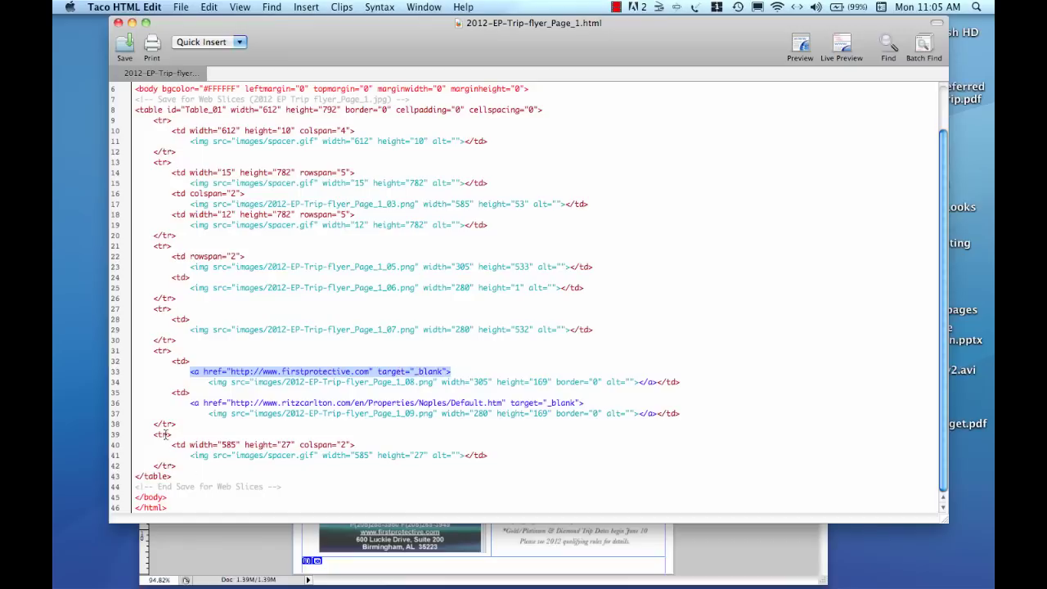
left_click_drag(190, 403, 600, 406)
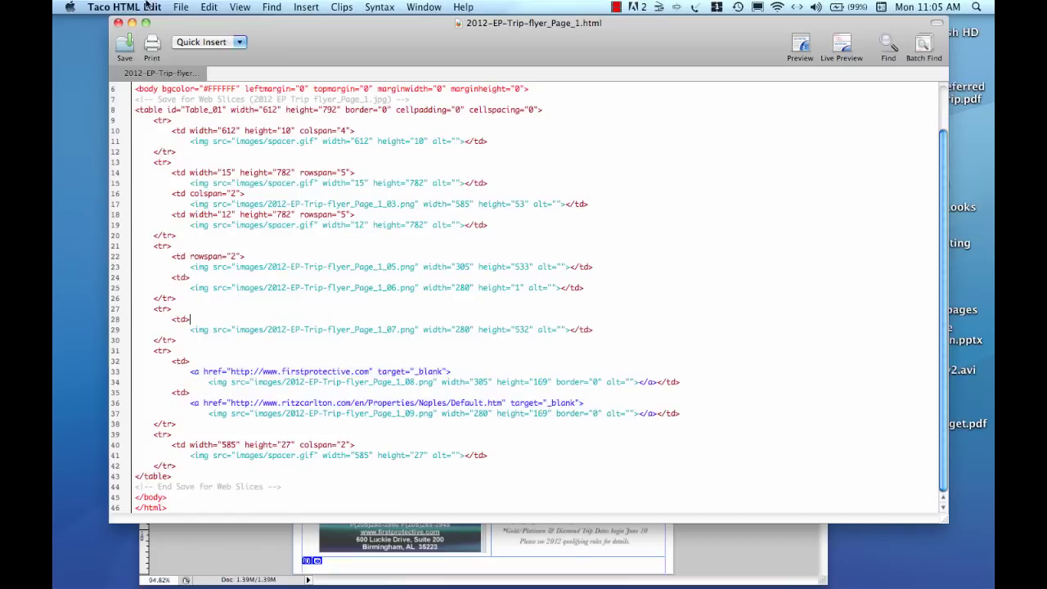
key("super+q")
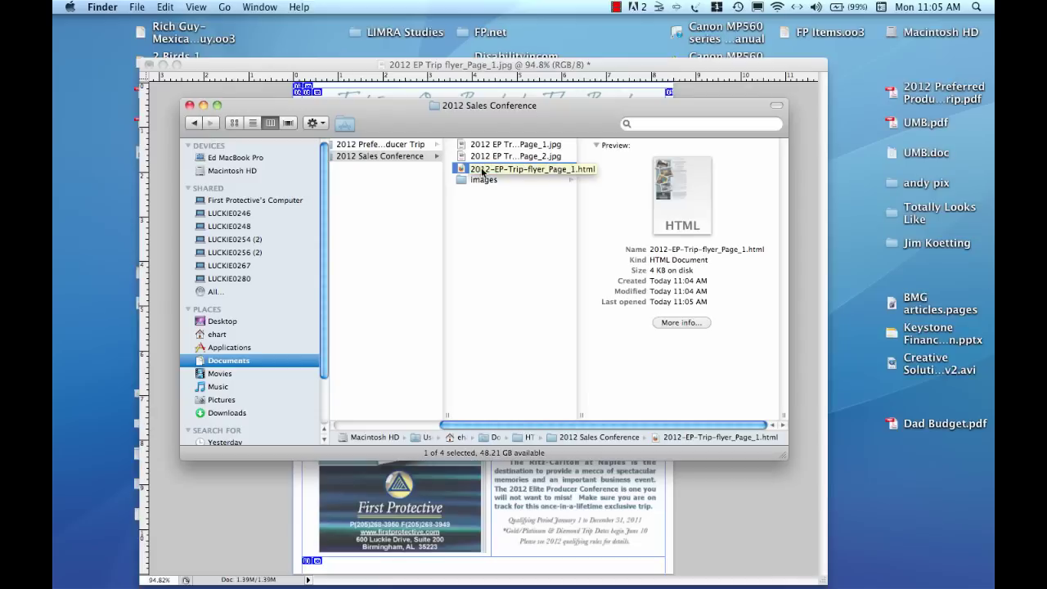